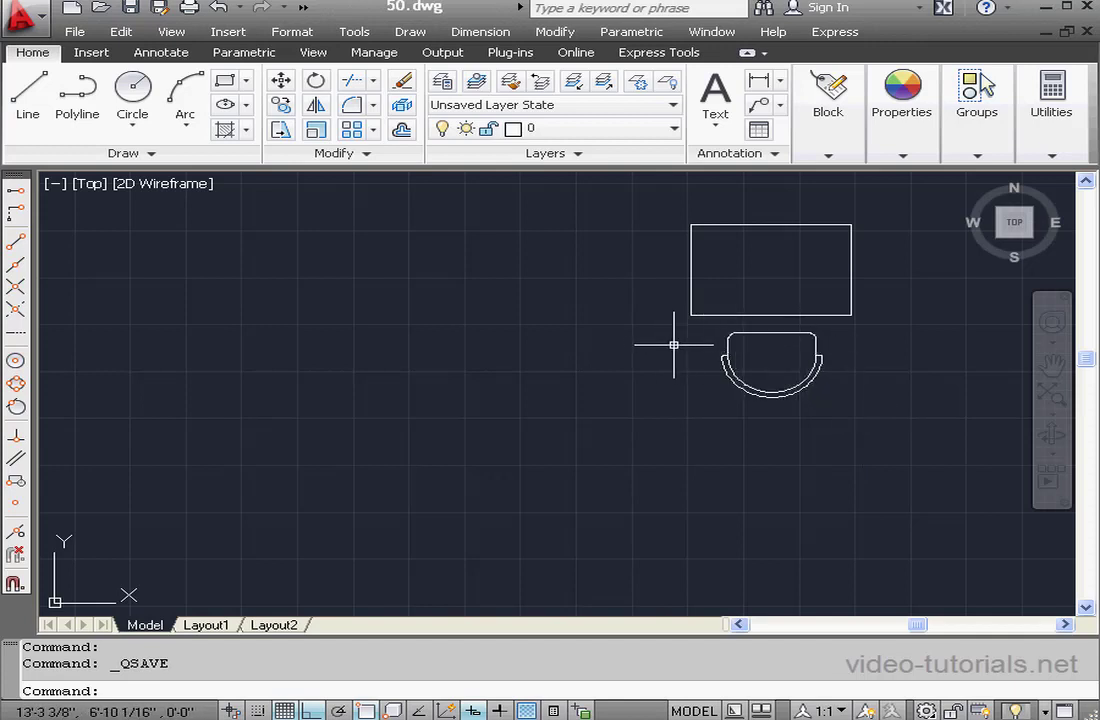
Start a block definition named School Desk with its base point at the desk rectangle's upper-left corner
left_click(93, 53)
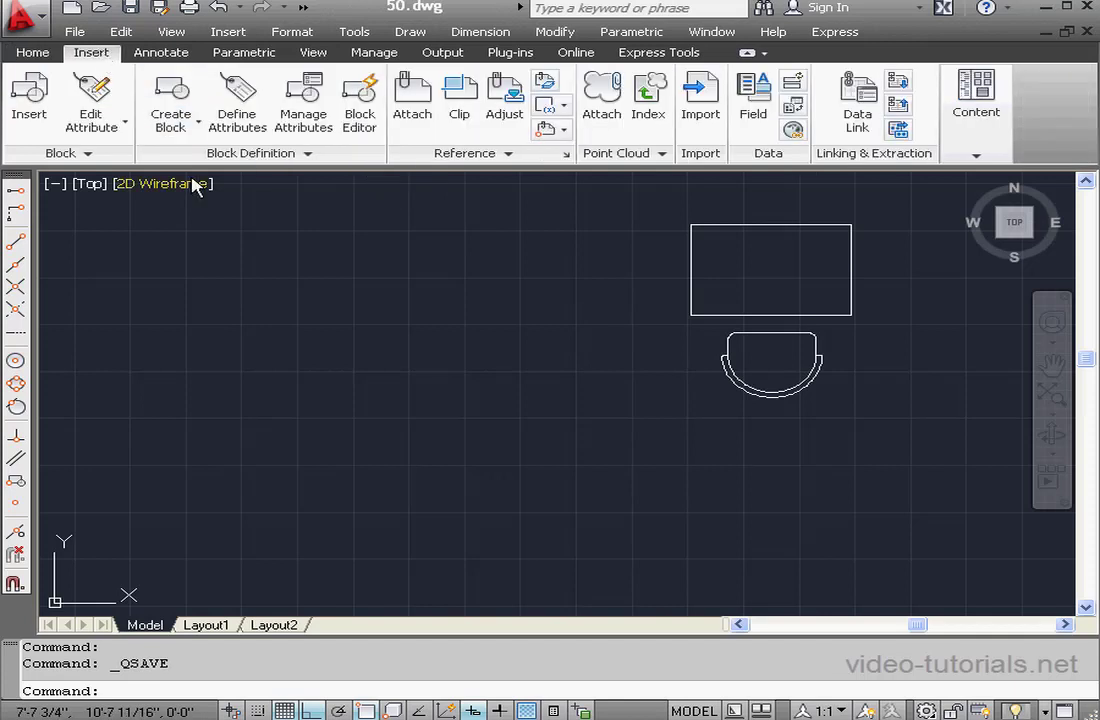
left_click(170, 105)
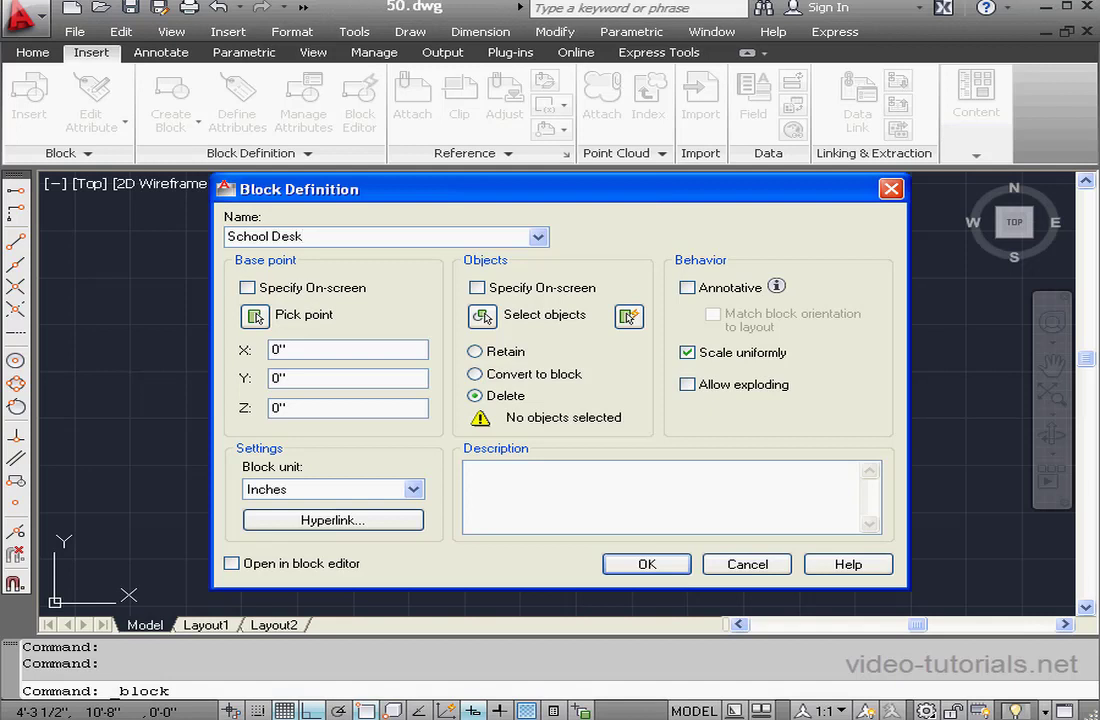
left_click(255, 315)
left_click(700, 227)
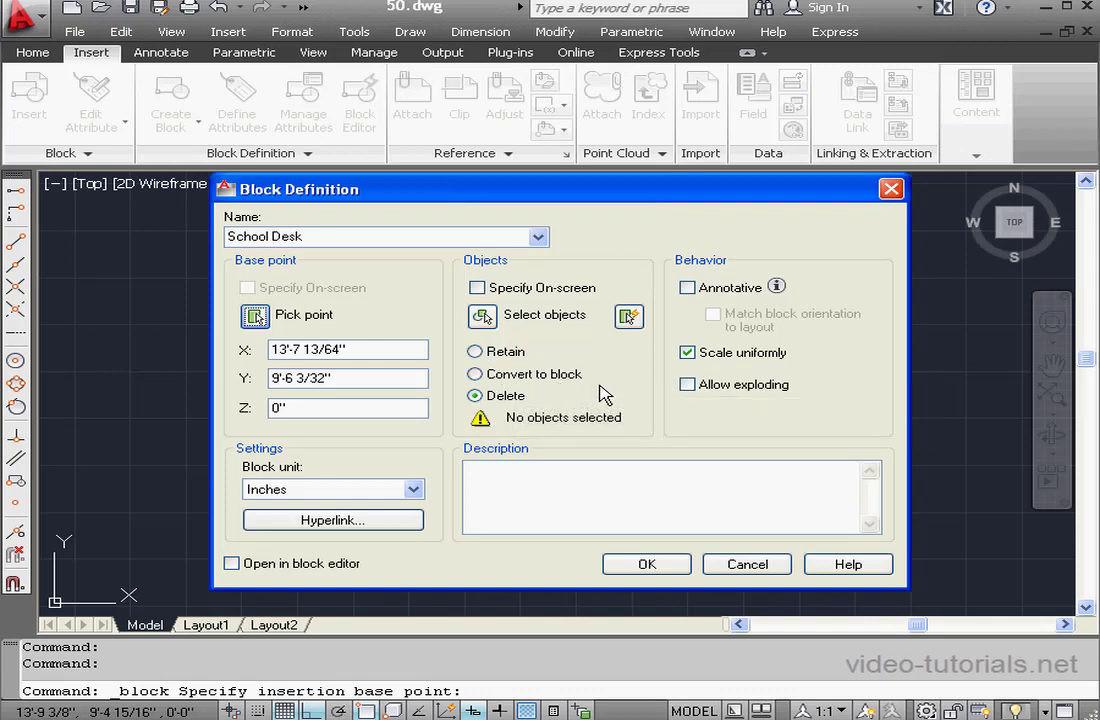
Create the School Desk block from the desk and chair, deleting the original objects and keeping uniform scaling on
left_click(482, 317)
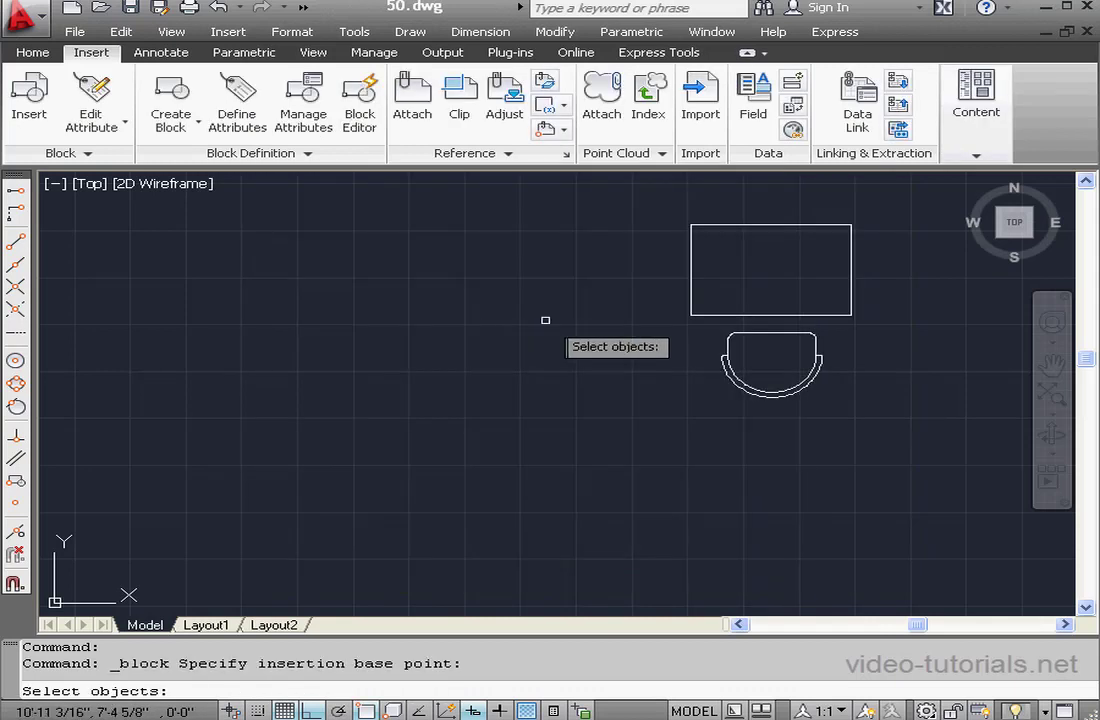
left_click(638, 209)
left_click(900, 435)
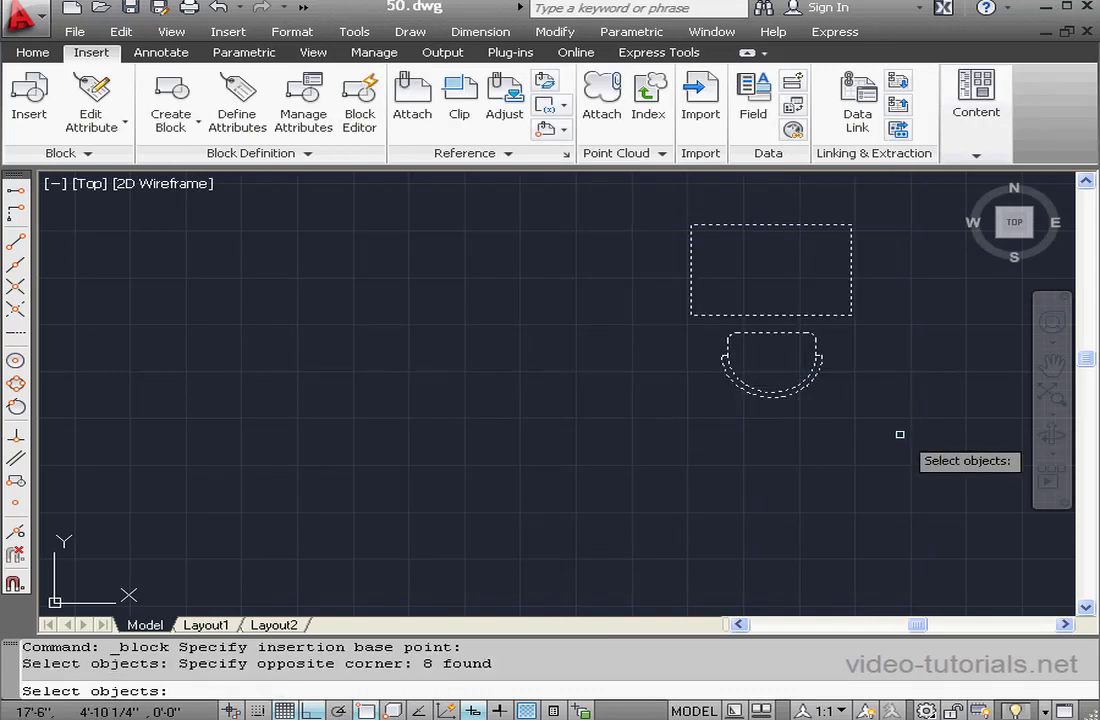
key("Return")
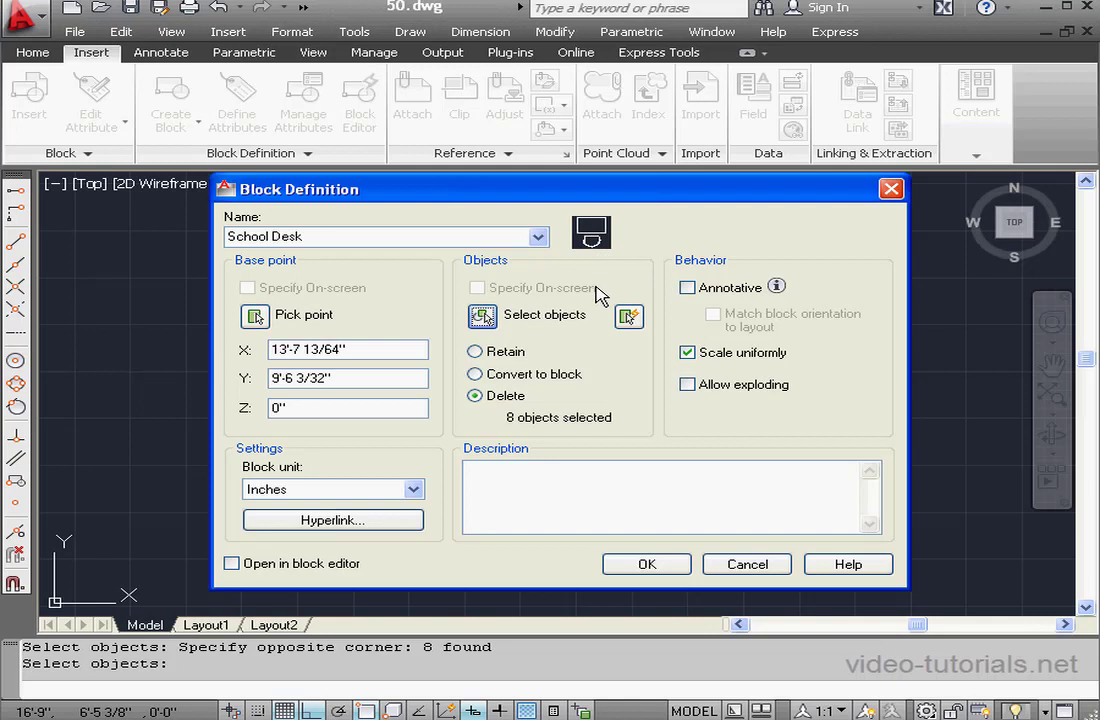
left_click(475, 375)
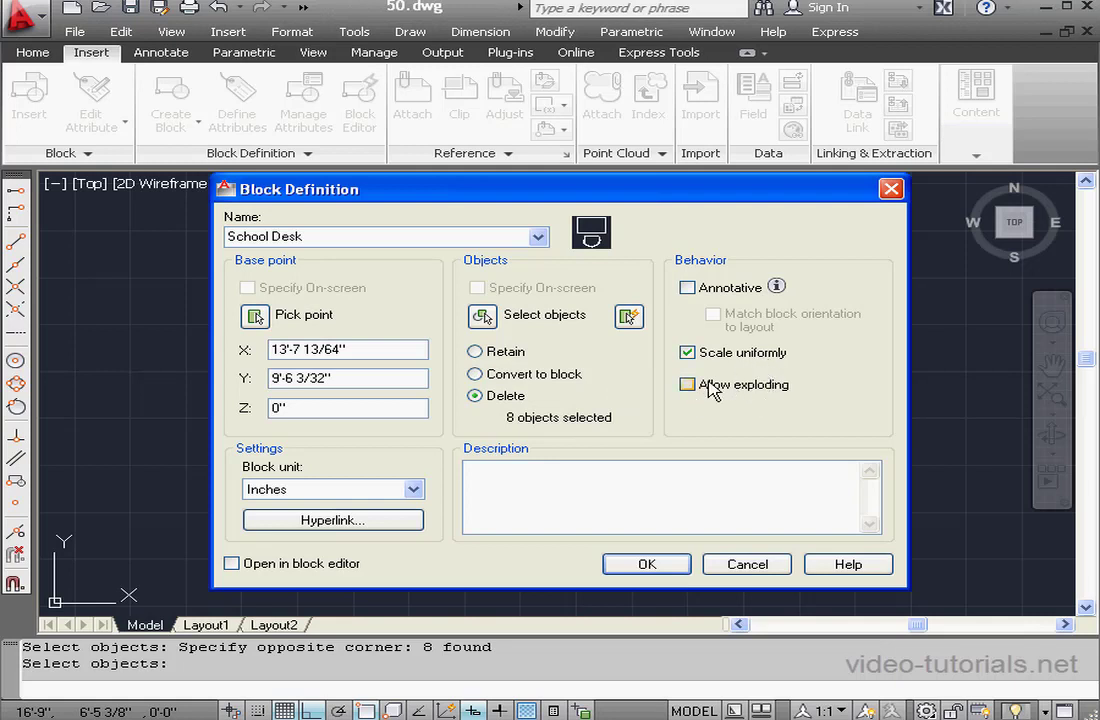
left_click(662, 566)
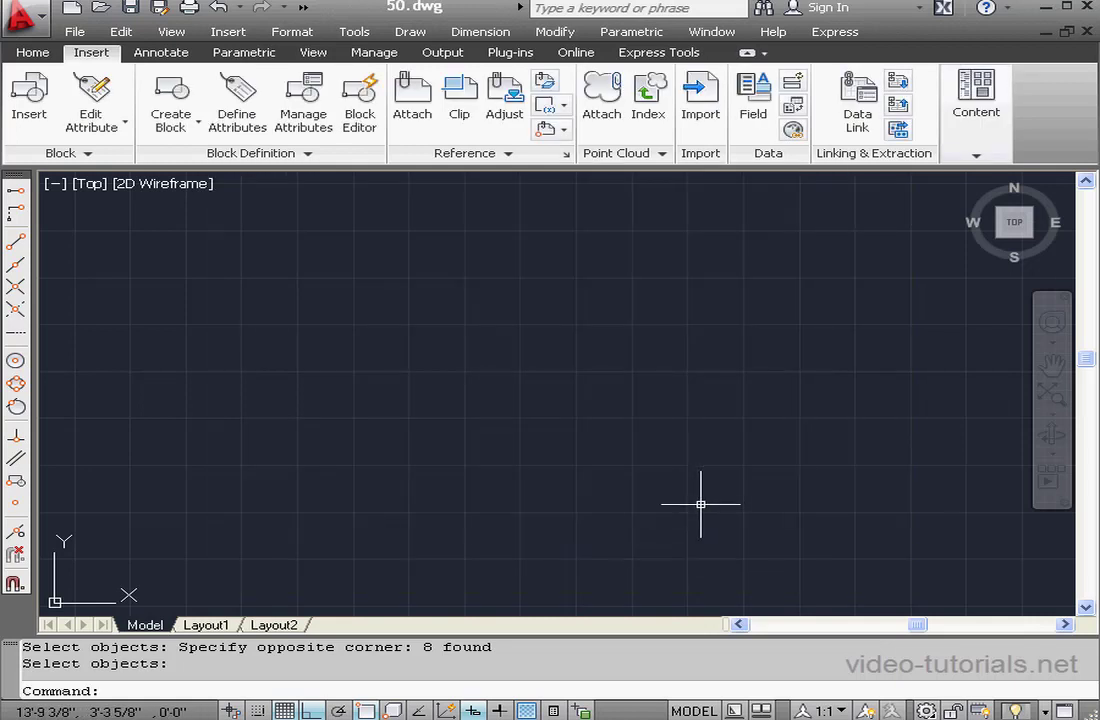
Create a new layer named SD1 and set its colour to red
left_click(33, 55)
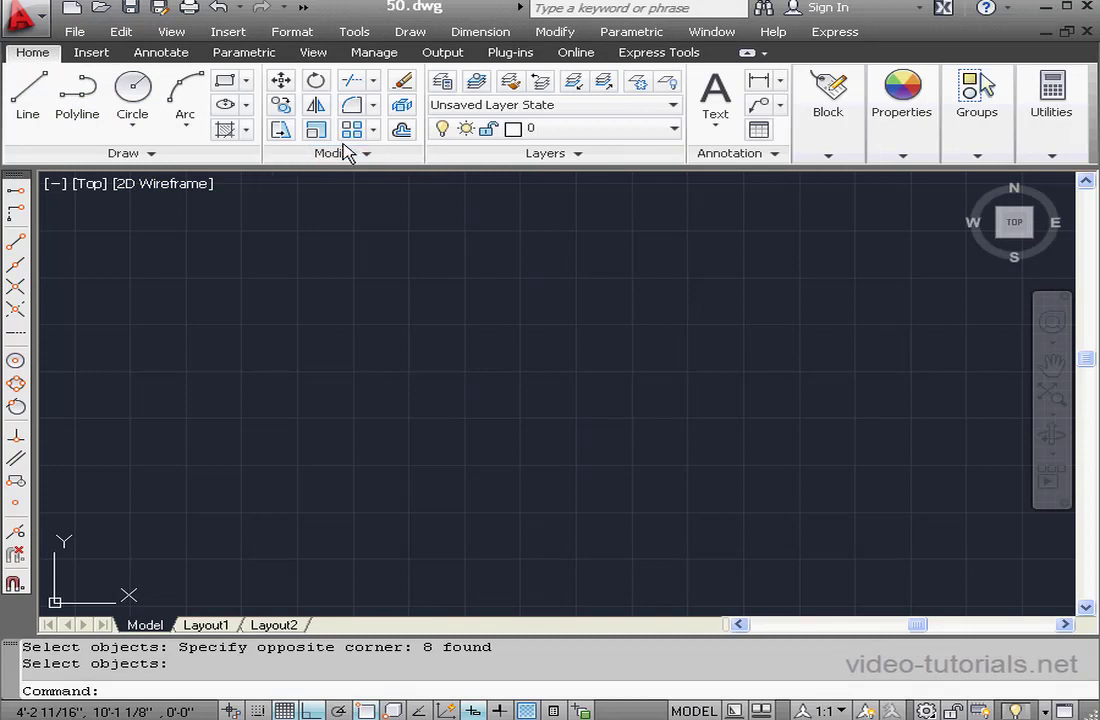
left_click(444, 83)
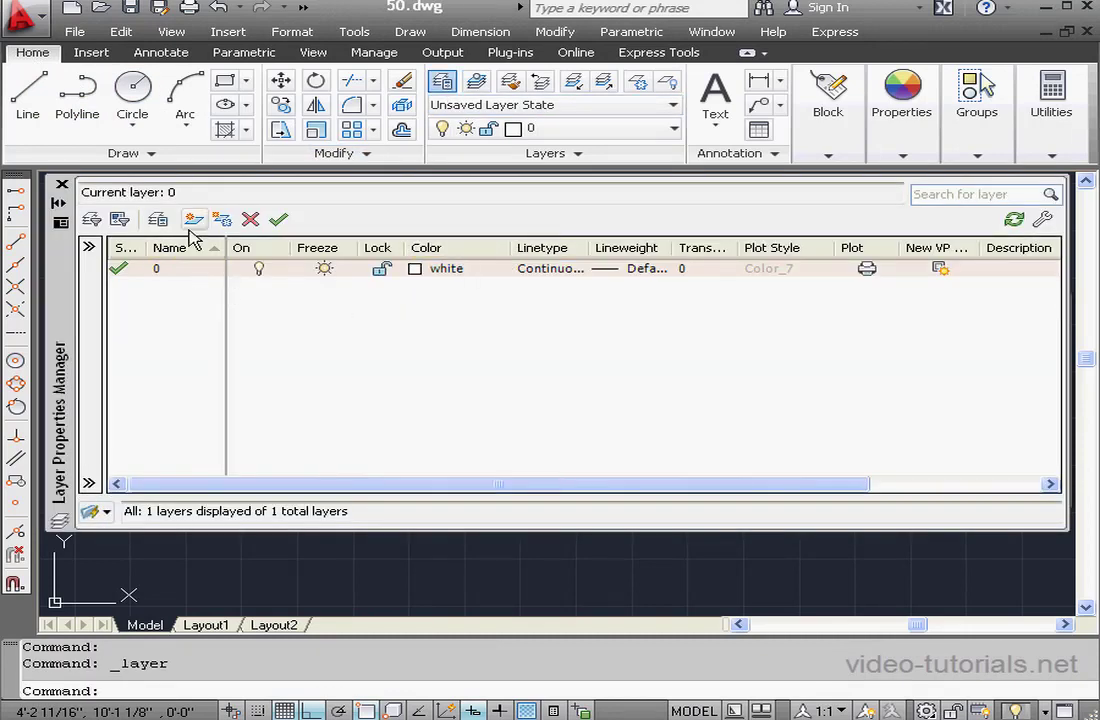
key("alt+n")
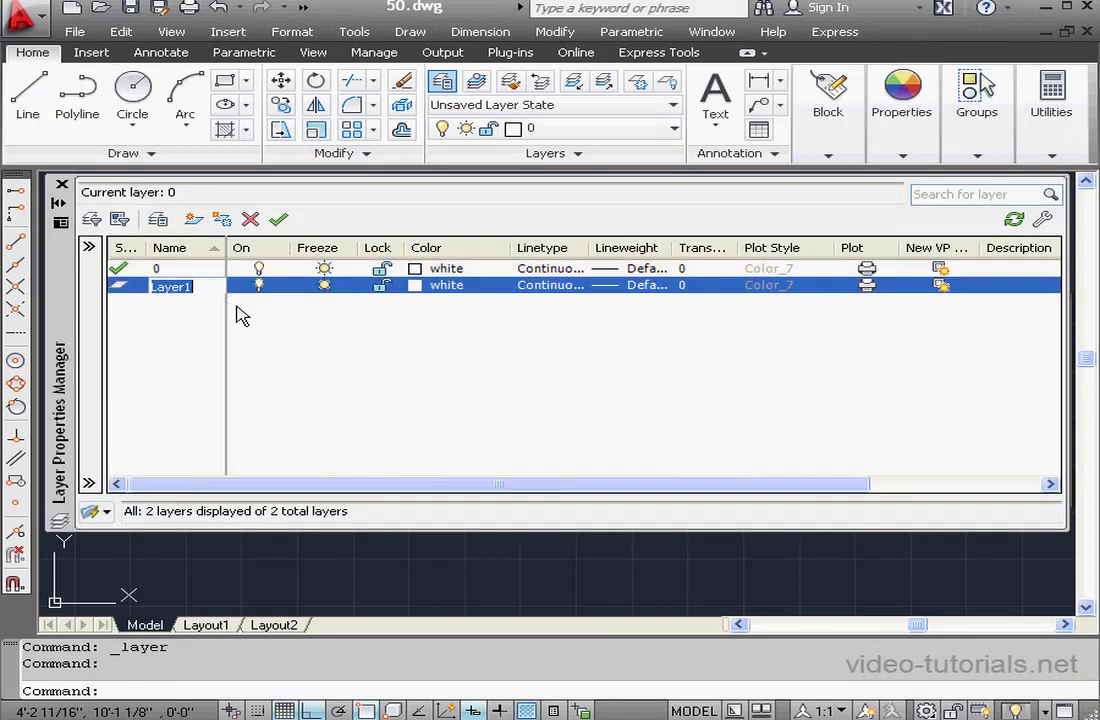
type("S")
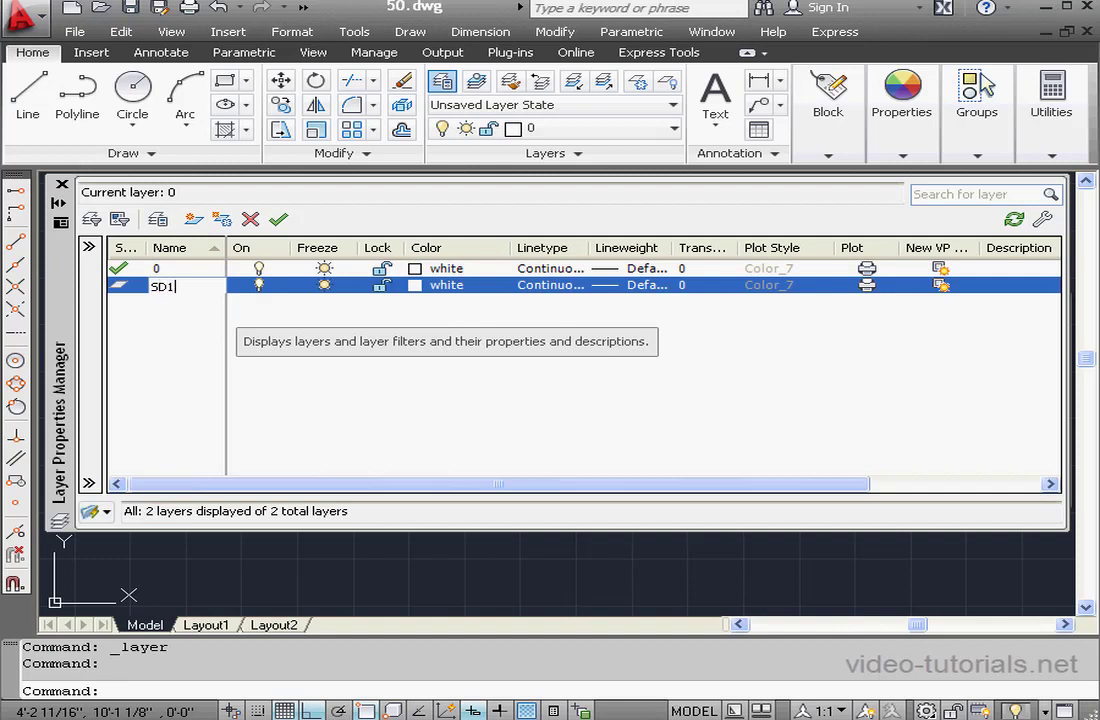
type("D1")
left_click(416, 286)
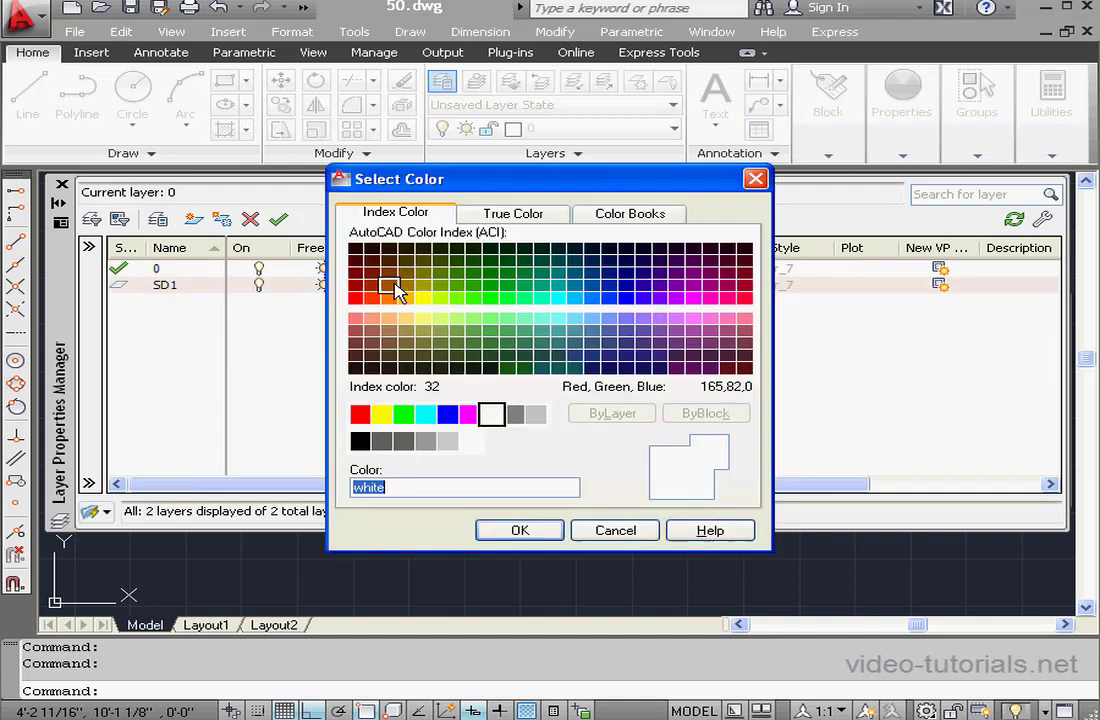
left_click(360, 415)
left_click(552, 533)
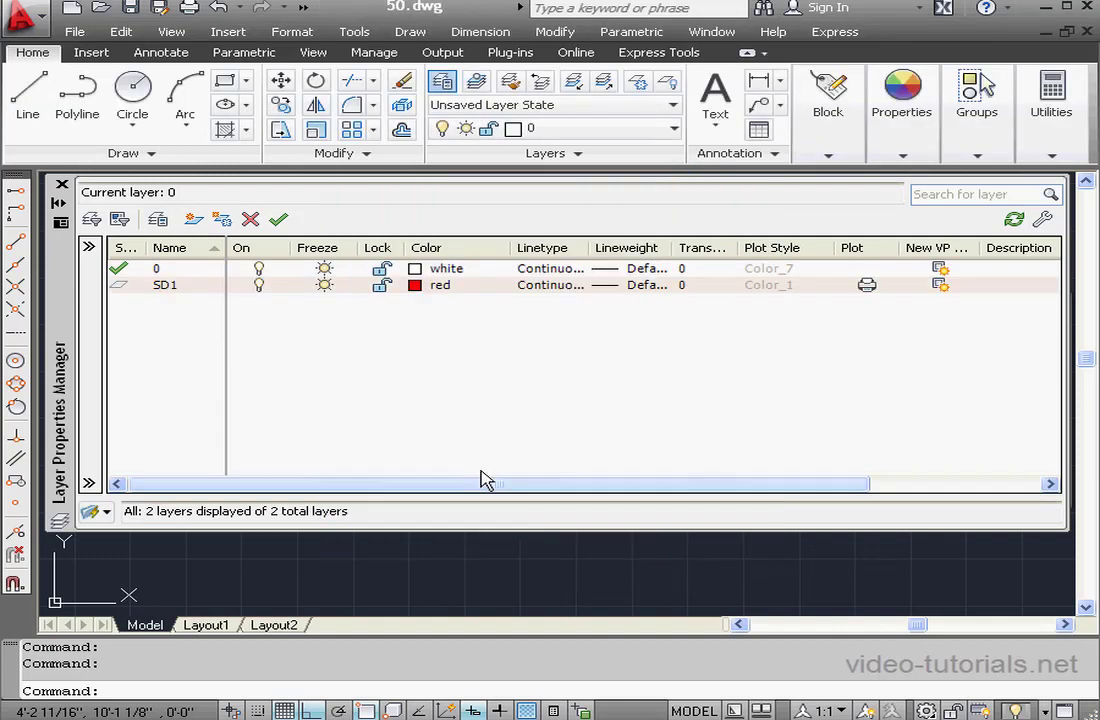
Create a second layer named SD2, set its colour to blue, and close the layer manager
key("alt+n")
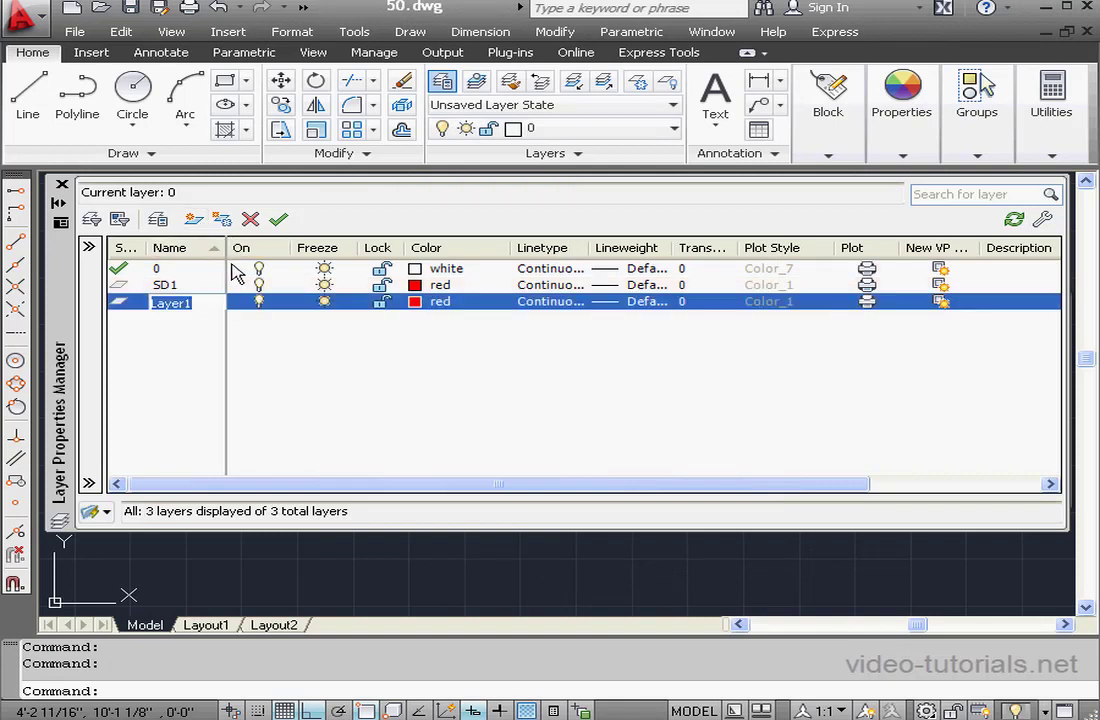
type("SD2")
left_click(415, 301)
left_click(447, 413)
left_click(520, 530)
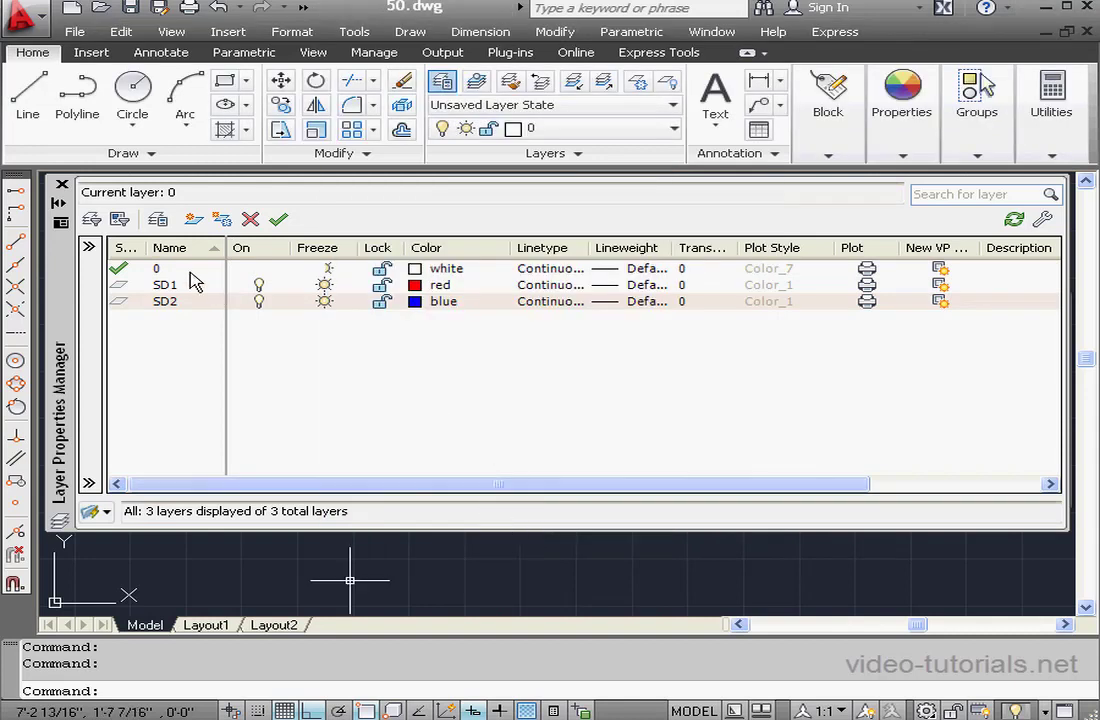
left_click(60, 186)
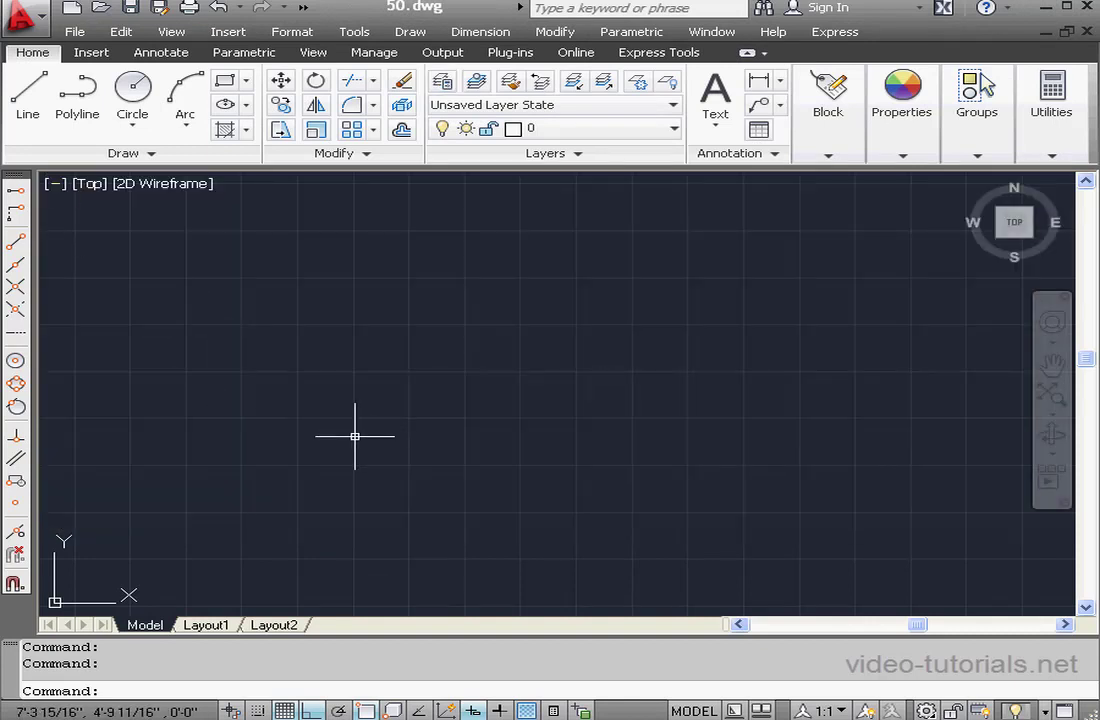
Insert the School Desk block on layer SD1 in the lower-left drawing area, at a fixed scale of 1 and rotation 0
left_click(674, 130)
left_click(580, 180)
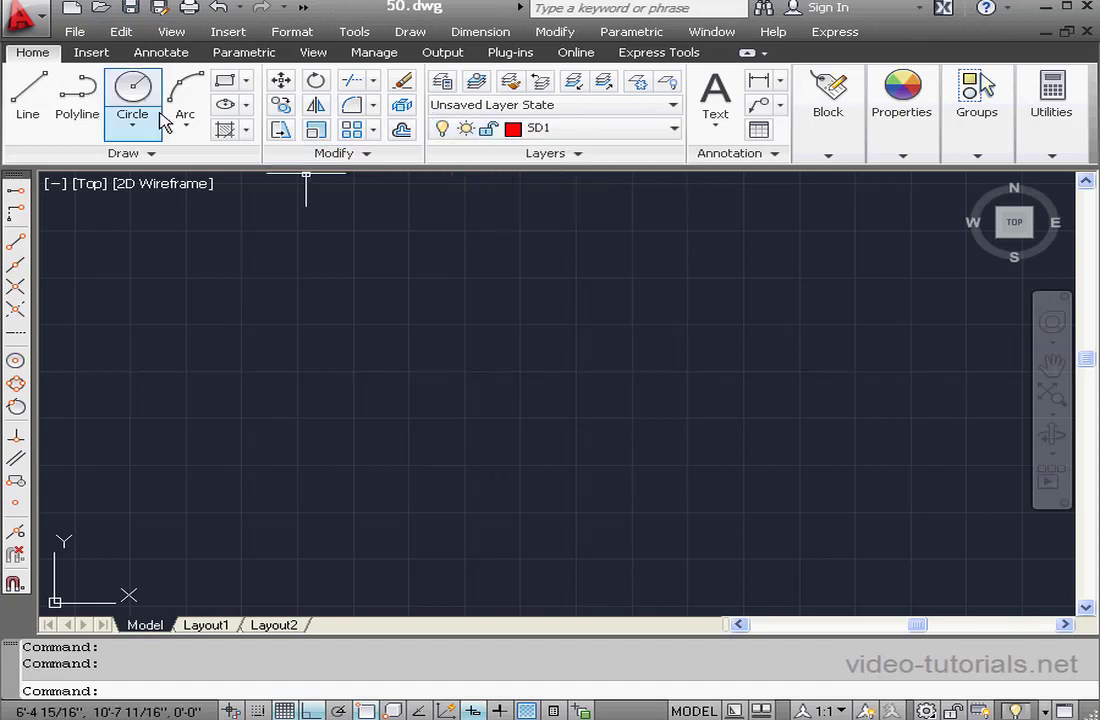
left_click(88, 52)
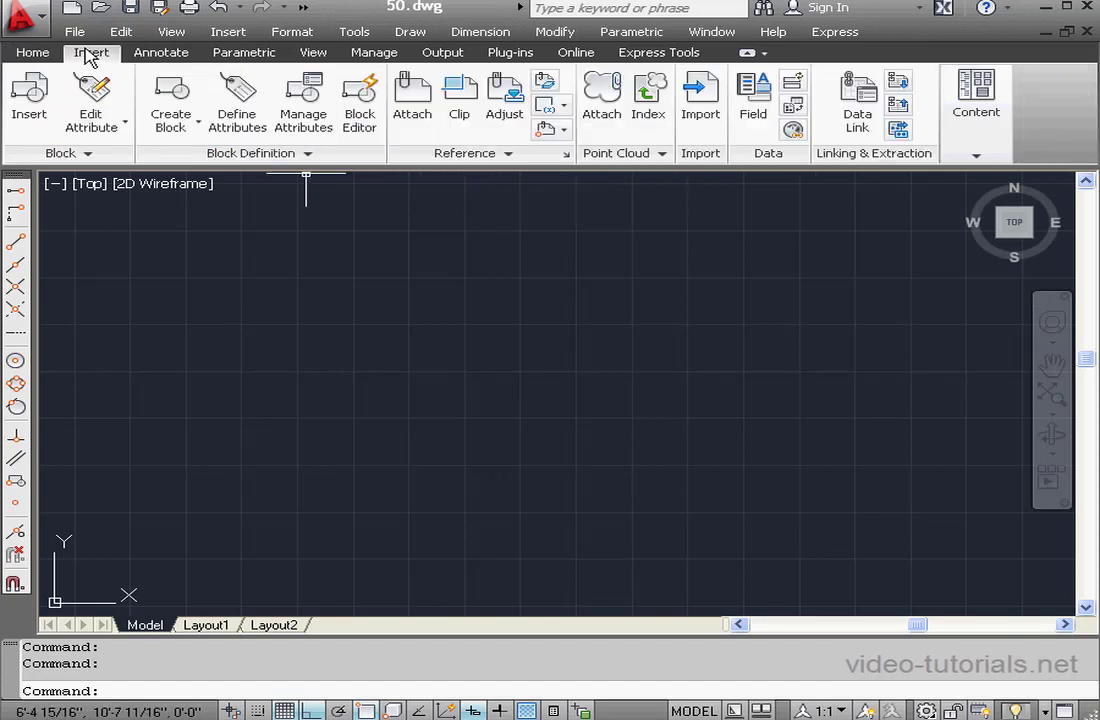
left_click(29, 100)
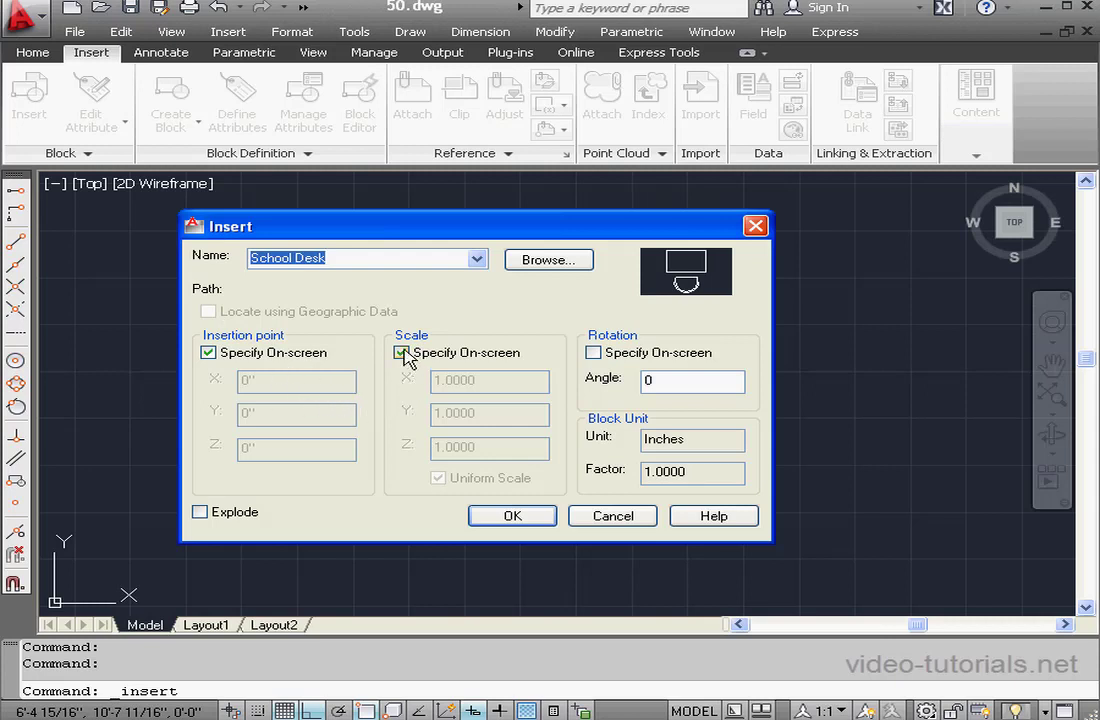
left_click(401, 353)
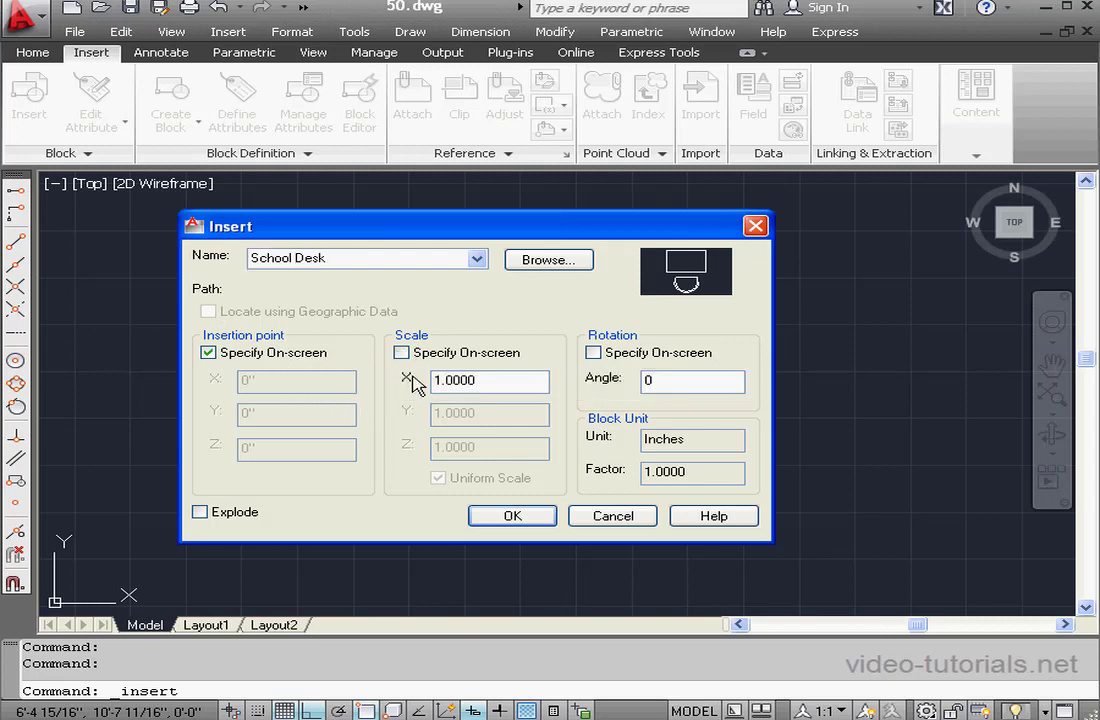
left_click(532, 515)
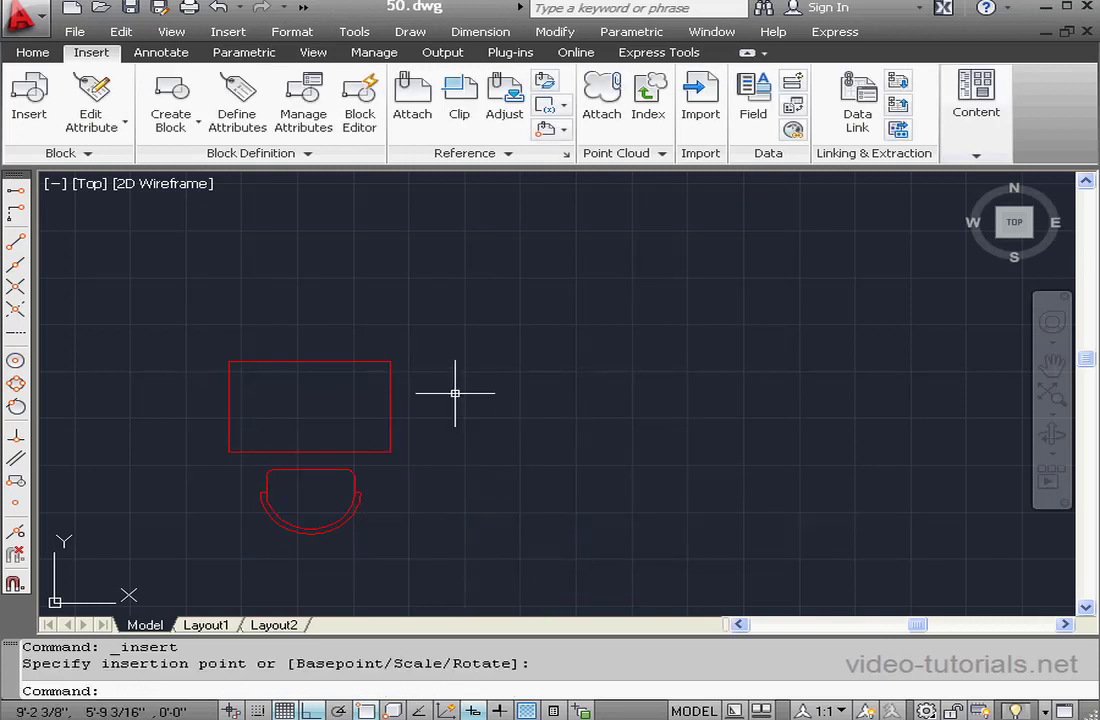
Copy the red desk block twice to its right from its upper-left corner, making a horizontal row of three desks
scroll(455, 390, "down", 3)
middle_click_drag(548, 401, 484, 446)
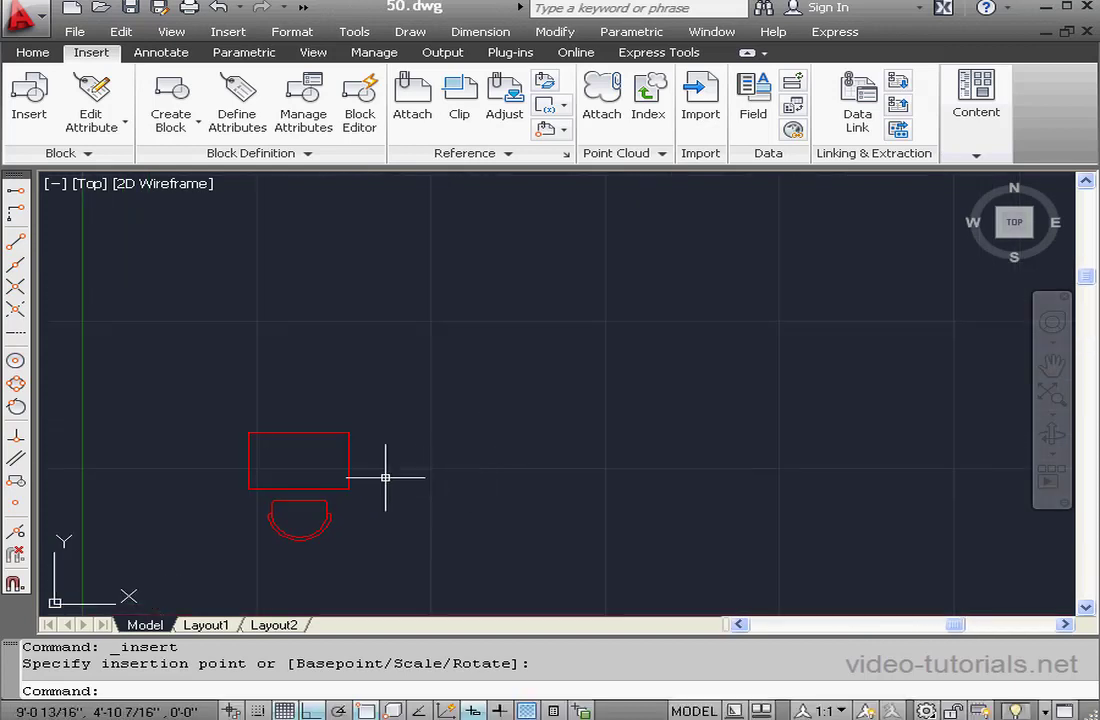
left_click(351, 467)
right_click(372, 451)
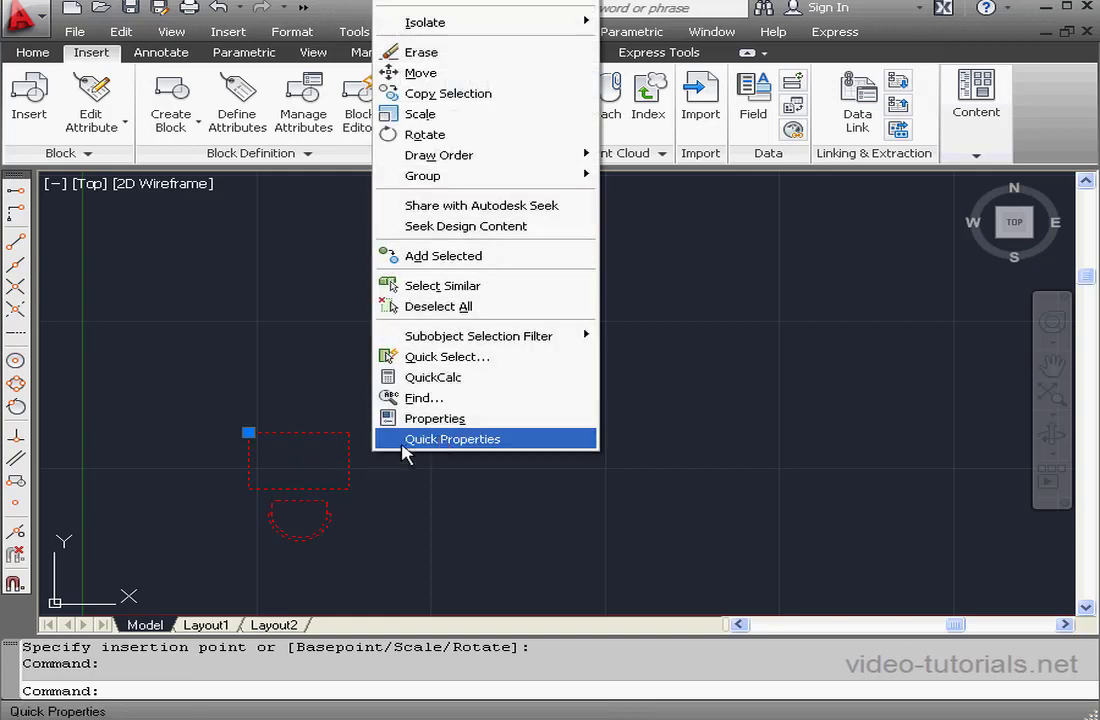
left_click(500, 94)
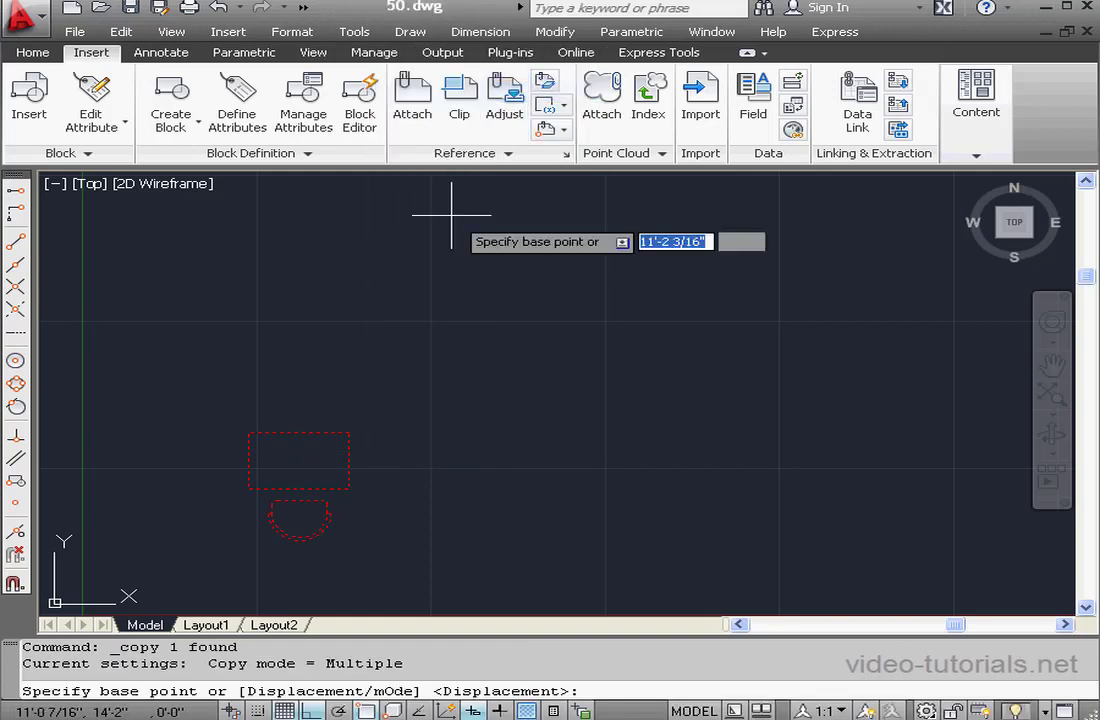
left_click(248, 432)
left_click(435, 432)
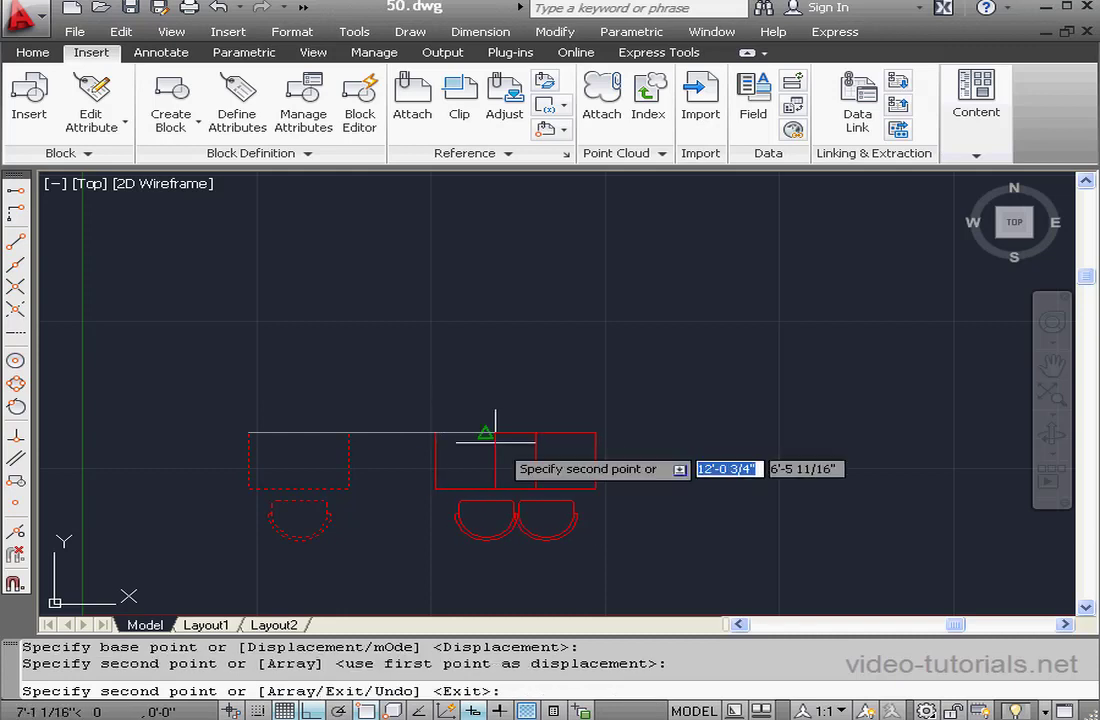
left_click(629, 432)
right_click(694, 342)
left_click(782, 358)
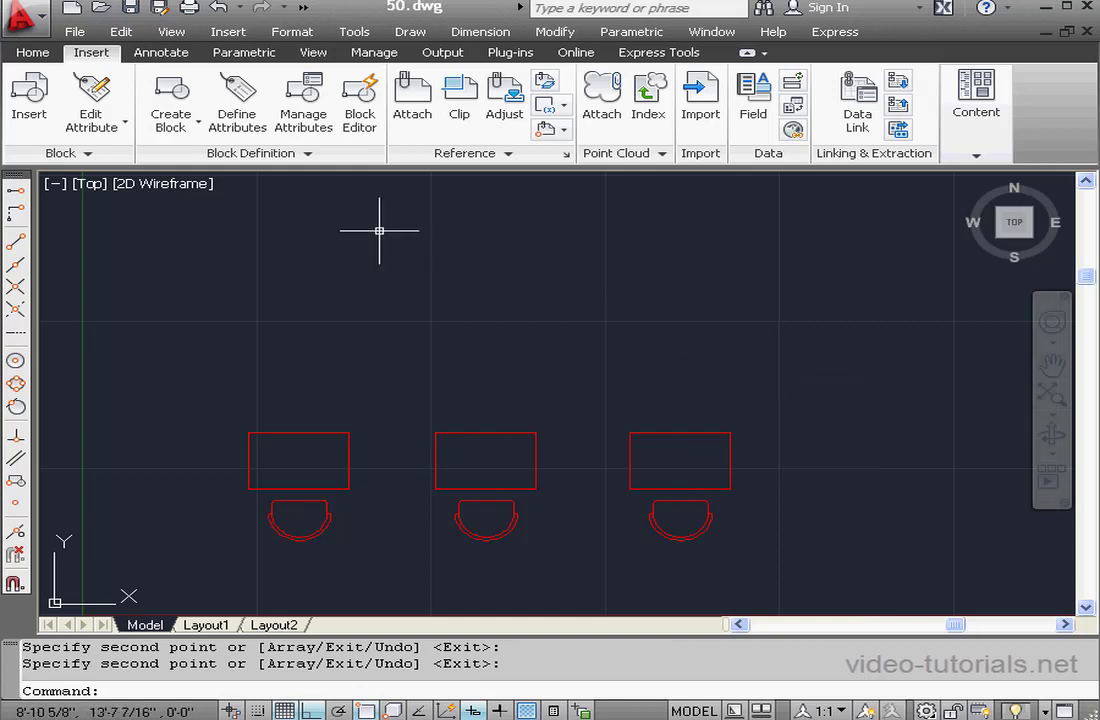
Insert a School Desk block on layer SD2 above the leftmost red desk, at scale 1 and rotation 0
left_click(40, 52)
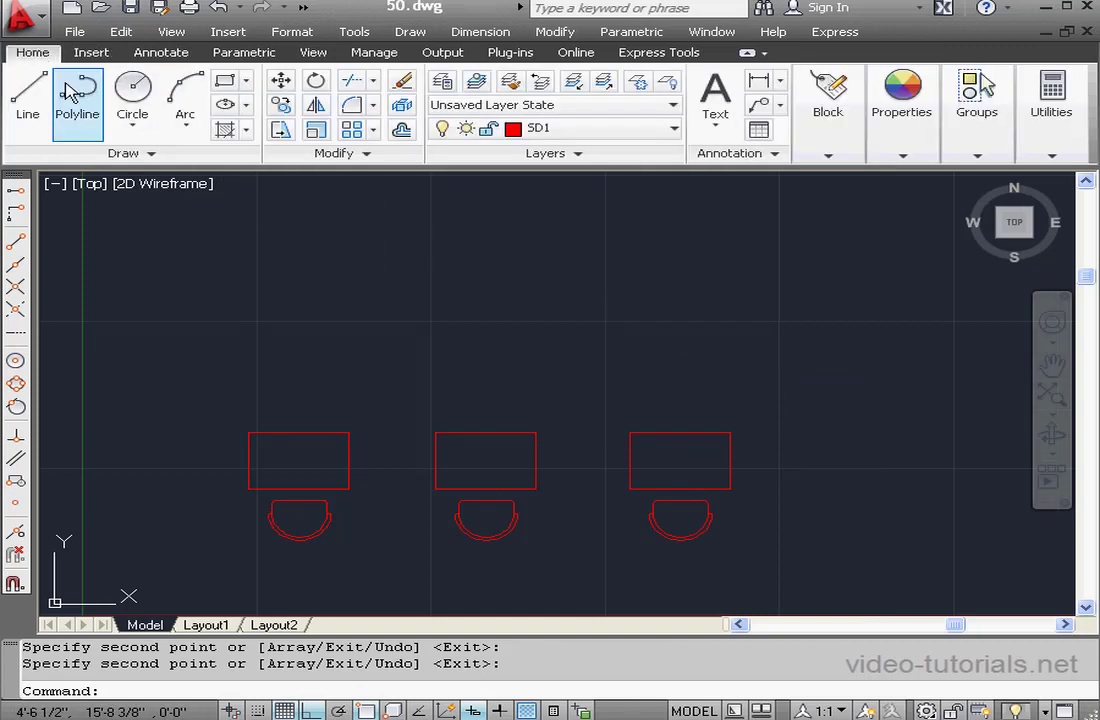
left_click(674, 128)
left_click(569, 203)
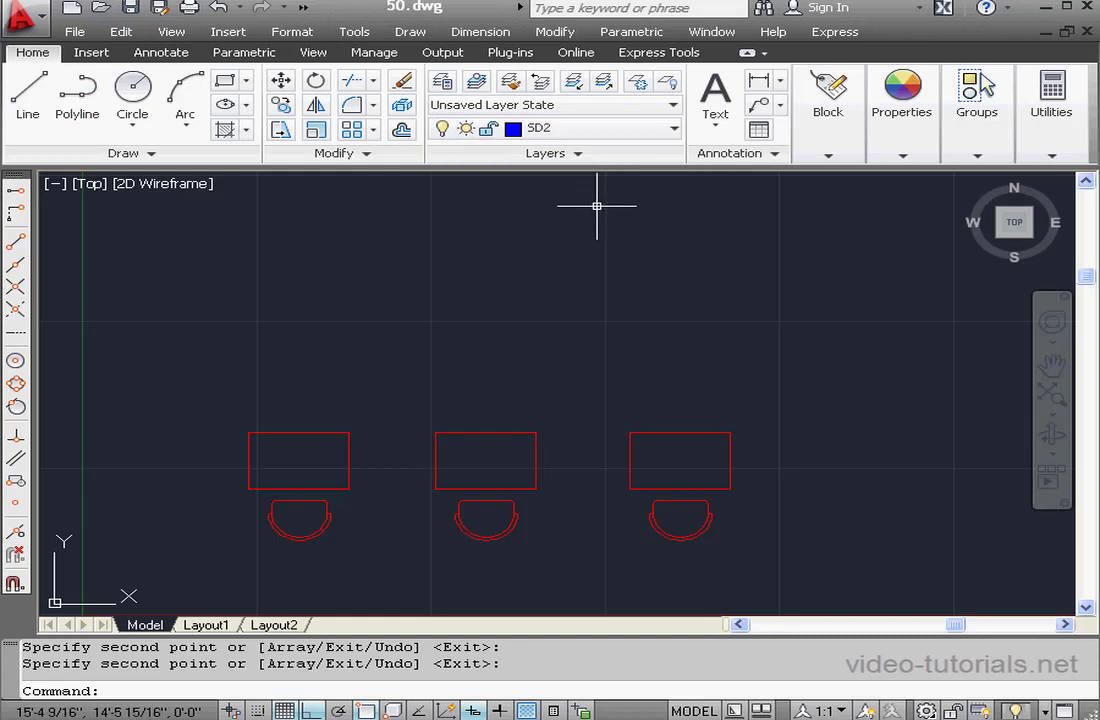
left_click(91, 52)
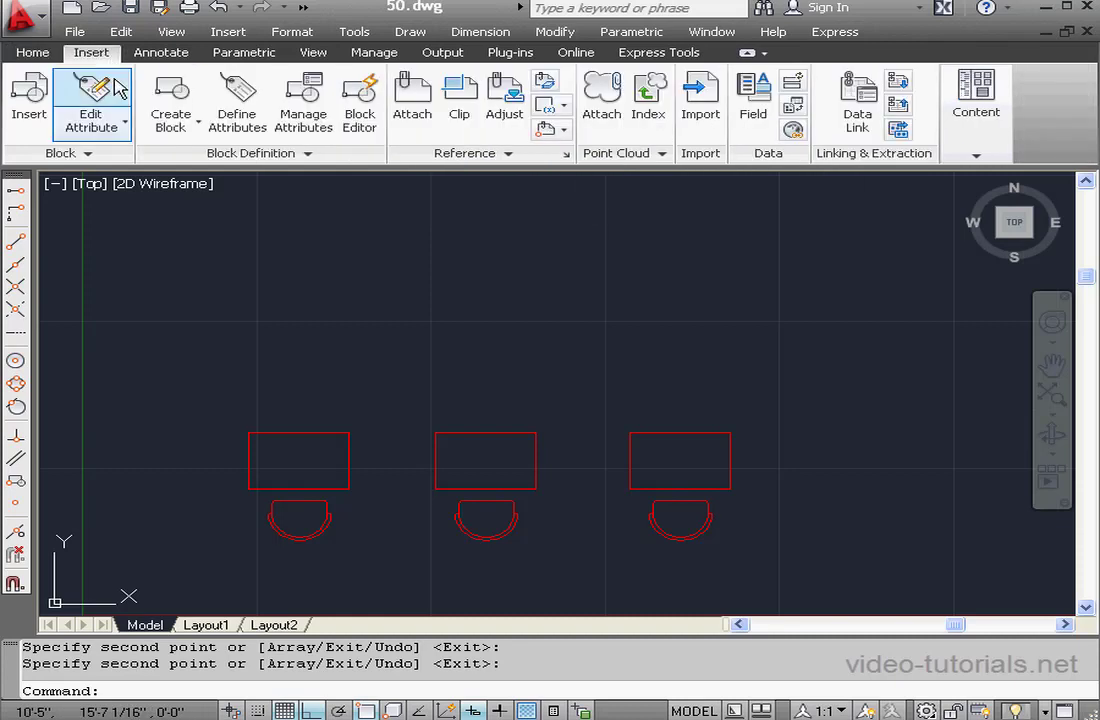
left_click(38, 105)
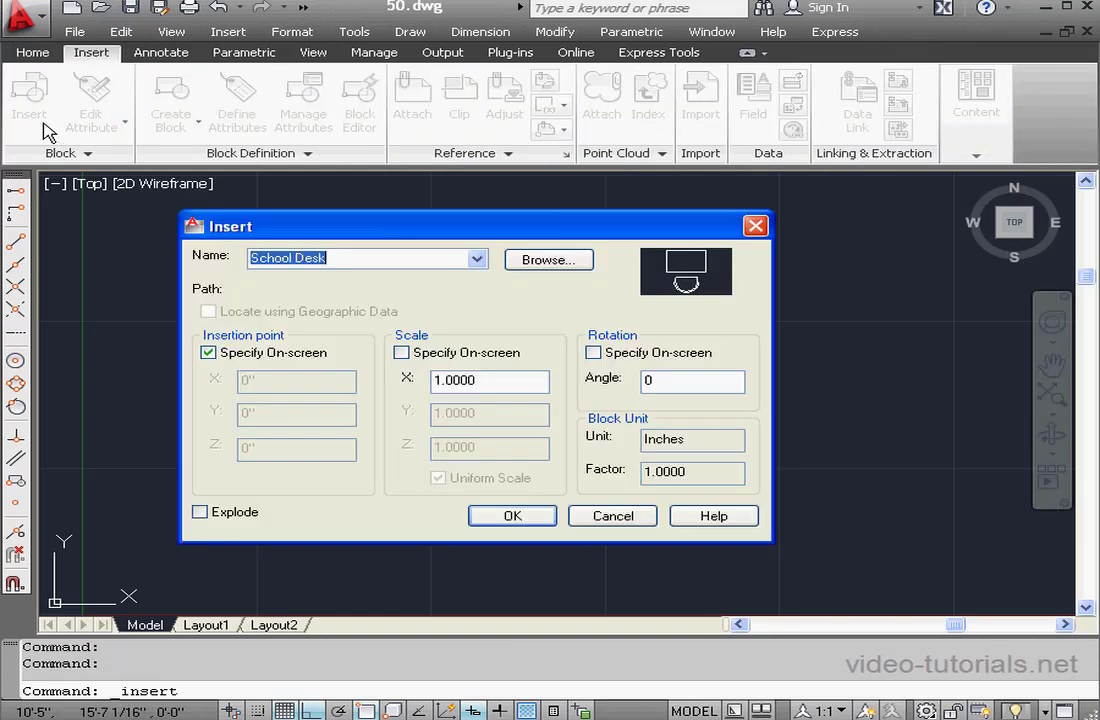
left_click(540, 525)
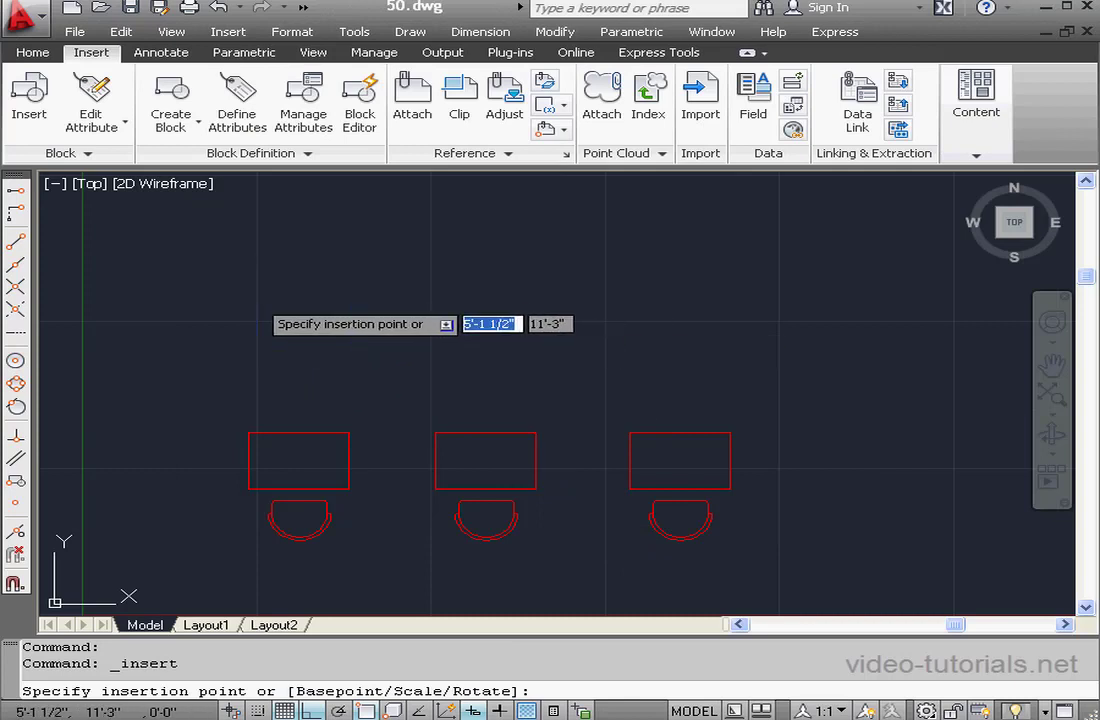
left_click(290, 297)
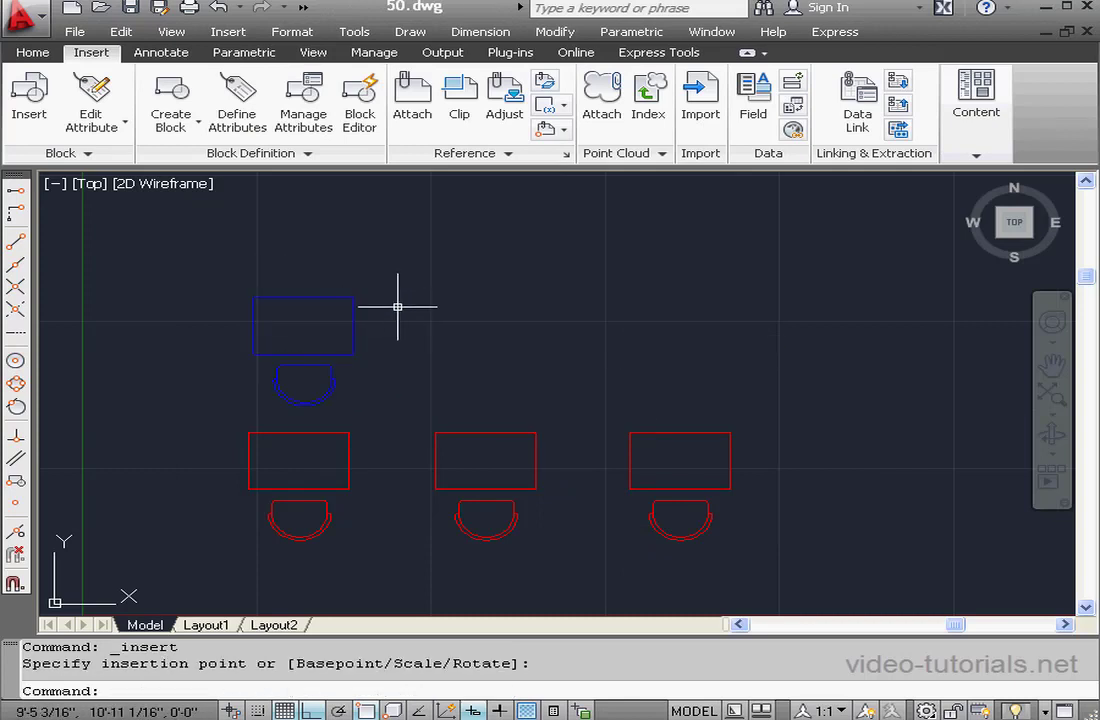
Copy the blue desk block twice to its right from its upper-left corner, making a horizontal row of three desks
left_click(353, 307)
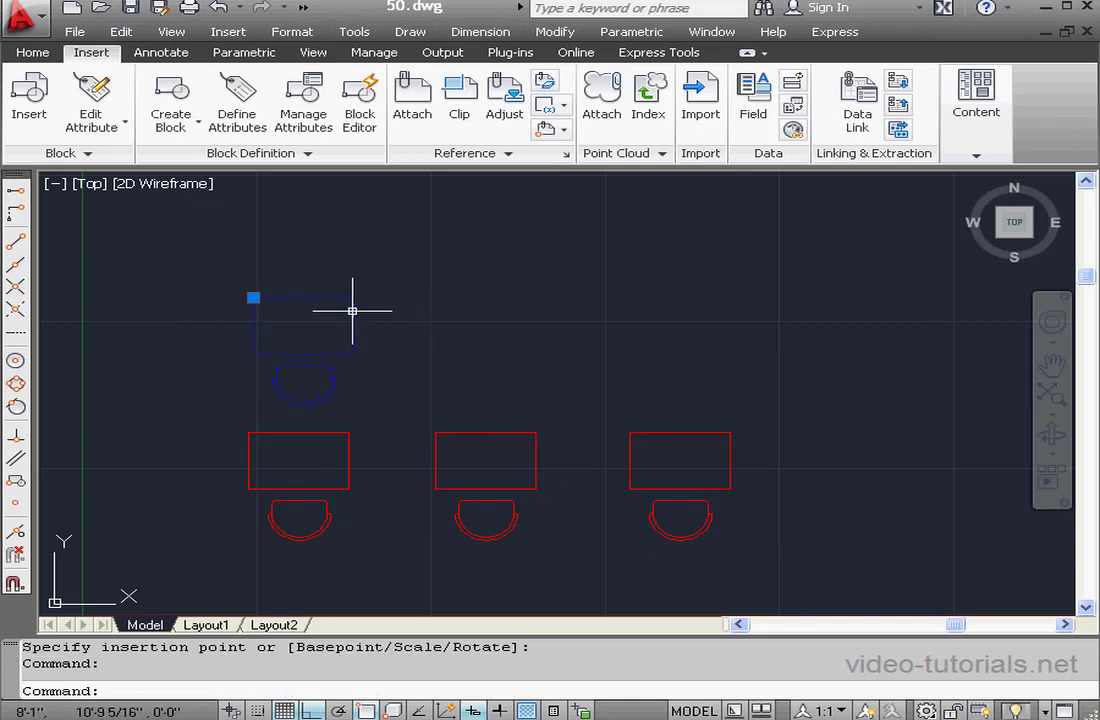
right_click(253, 297)
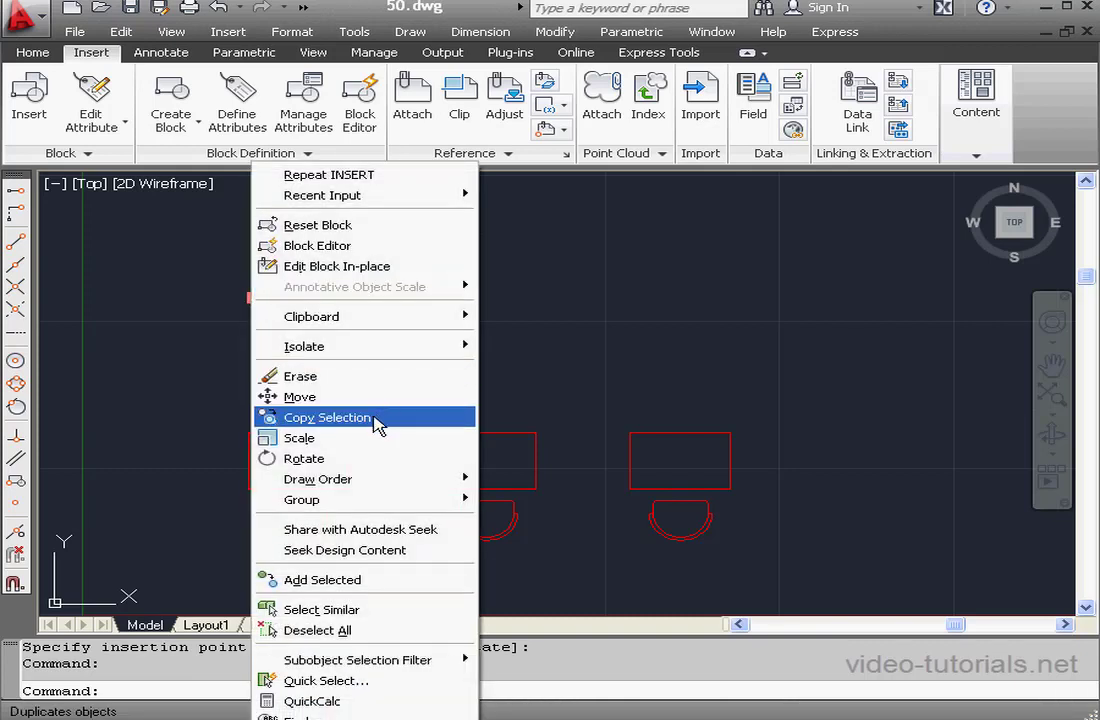
left_click(378, 418)
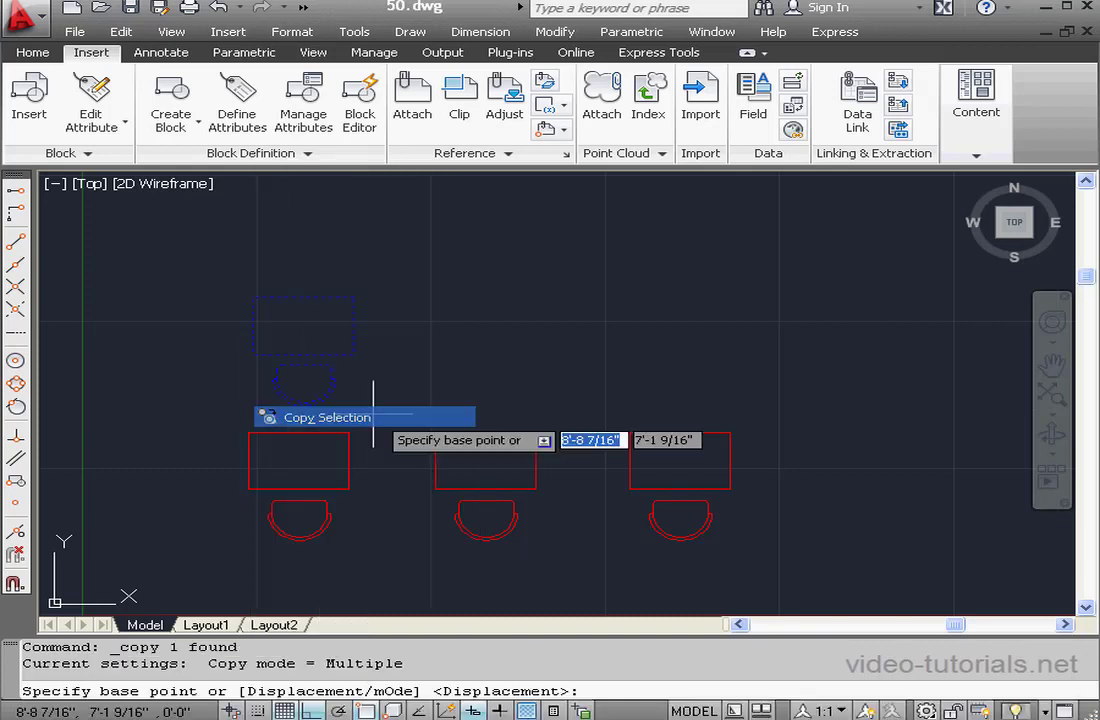
left_click(253, 297)
left_click(433, 297)
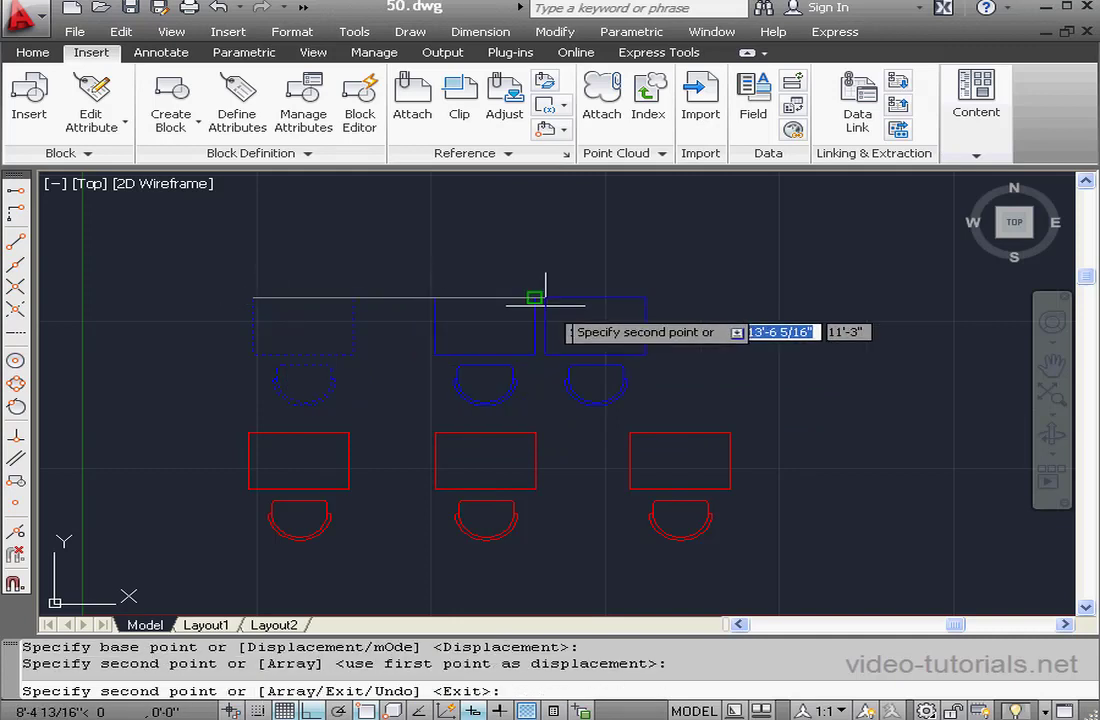
left_click(627, 297)
right_click(657, 245)
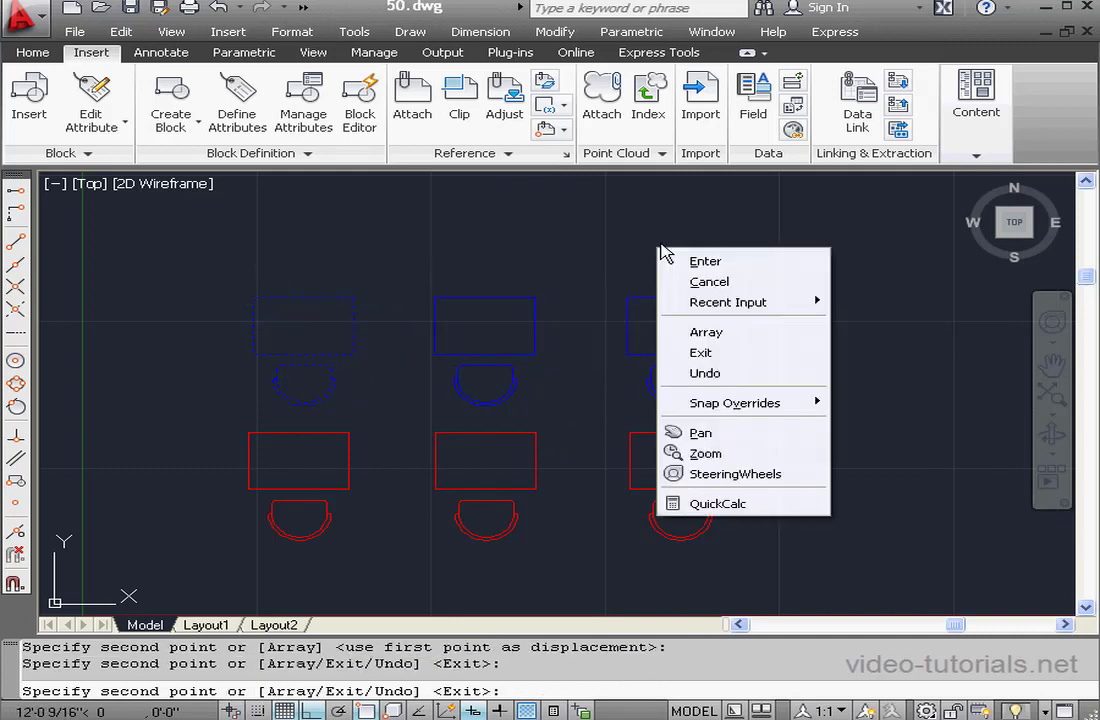
left_click(731, 262)
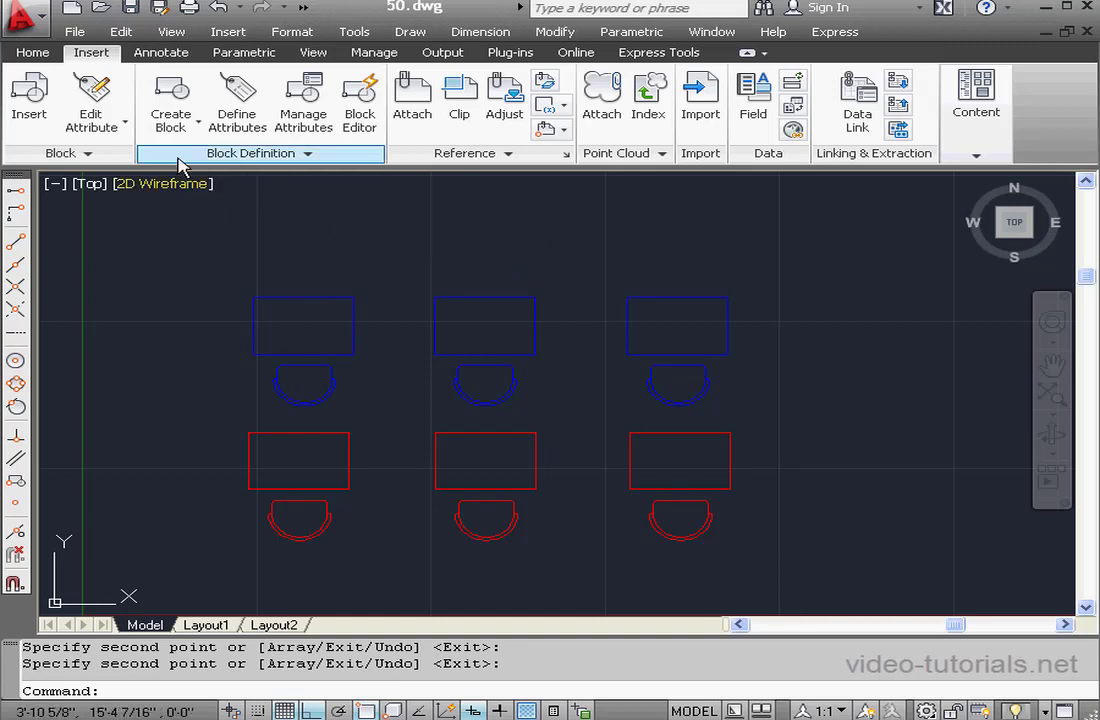
Create a new layer named Wall and set its colour to green
left_click(33, 52)
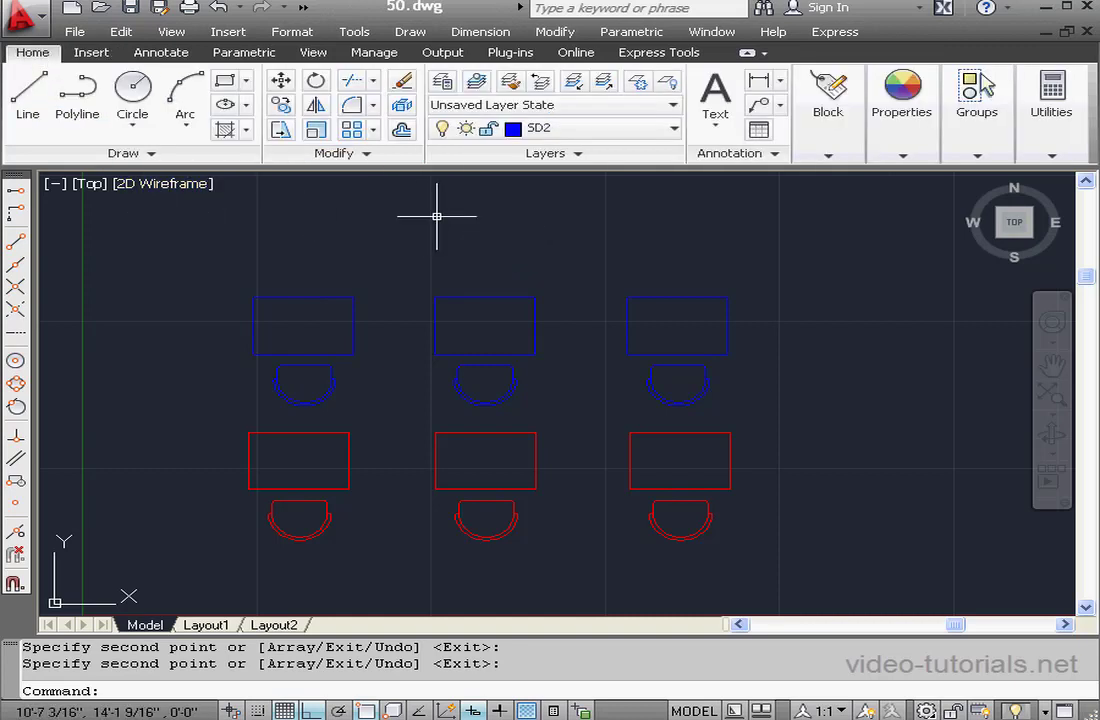
left_click(442, 82)
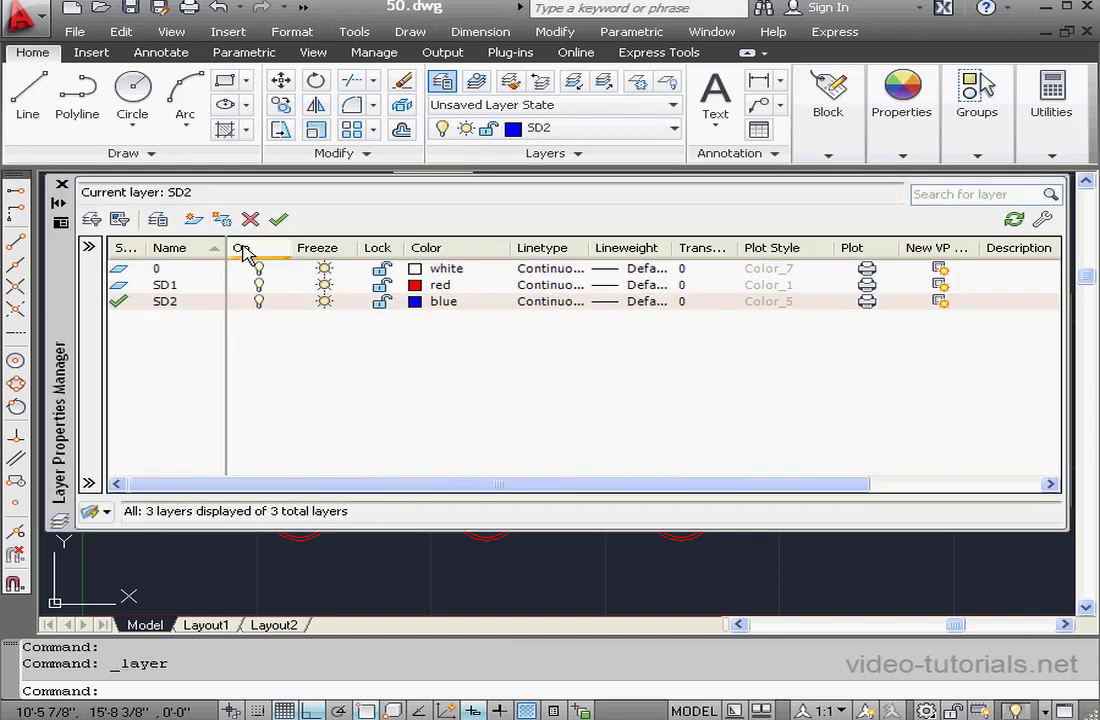
left_click(193, 219)
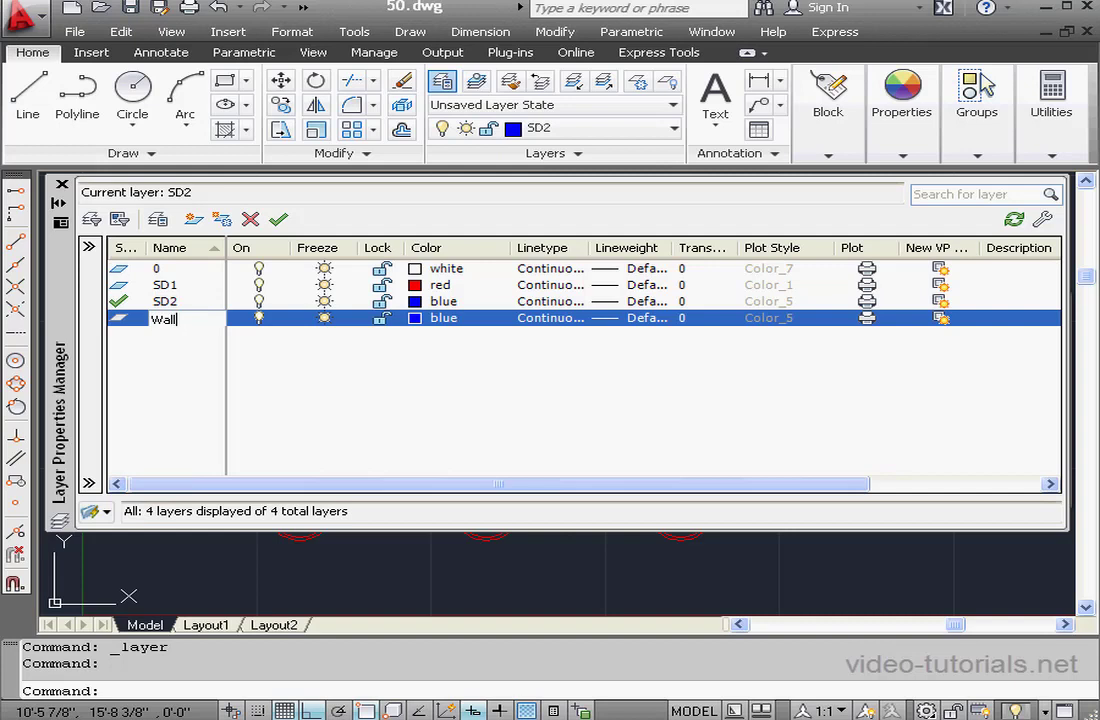
left_click(418, 316)
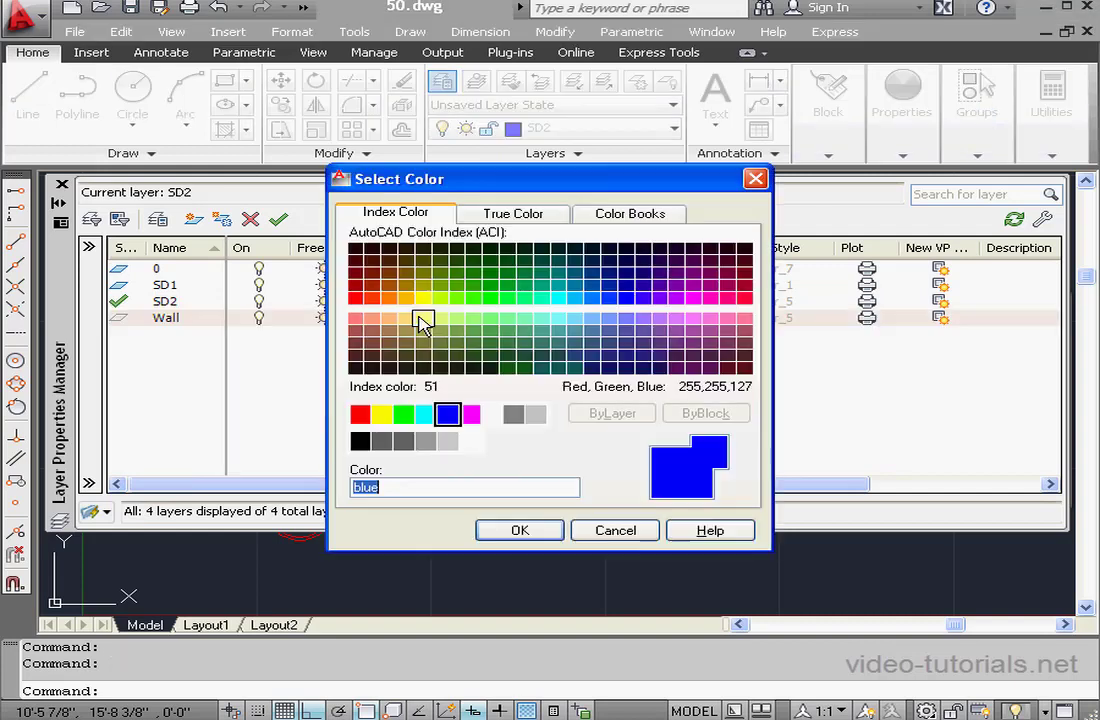
left_click(405, 415)
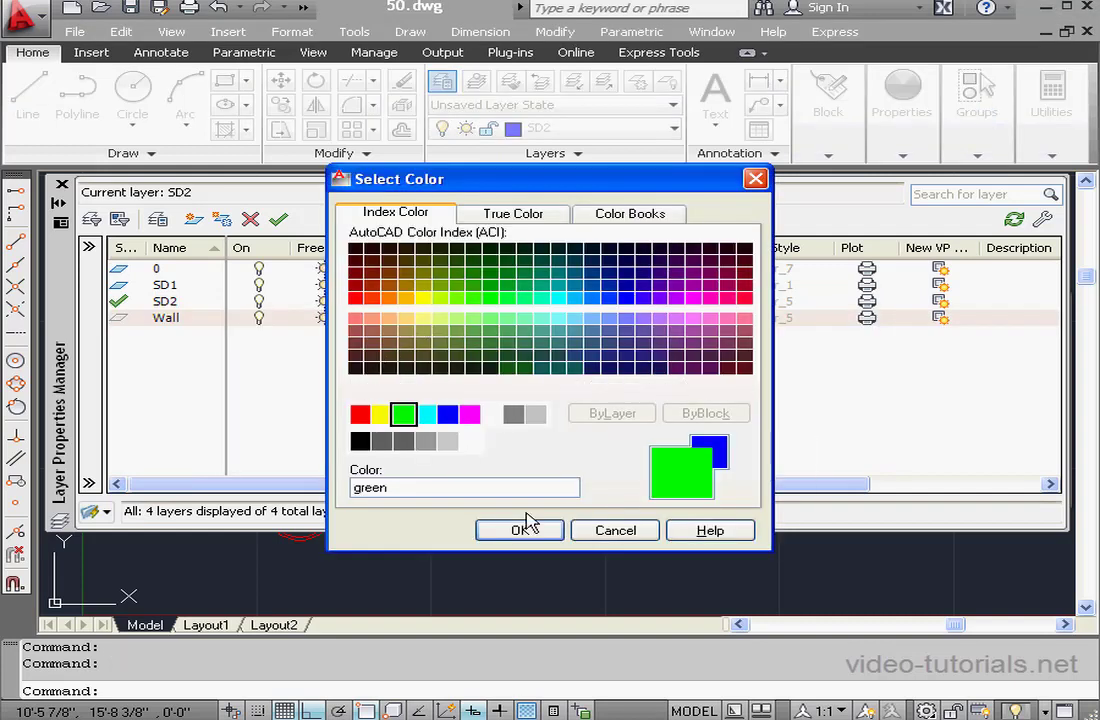
left_click(522, 529)
Make the Wall layer current and close the layer manager
left_click(166, 320)
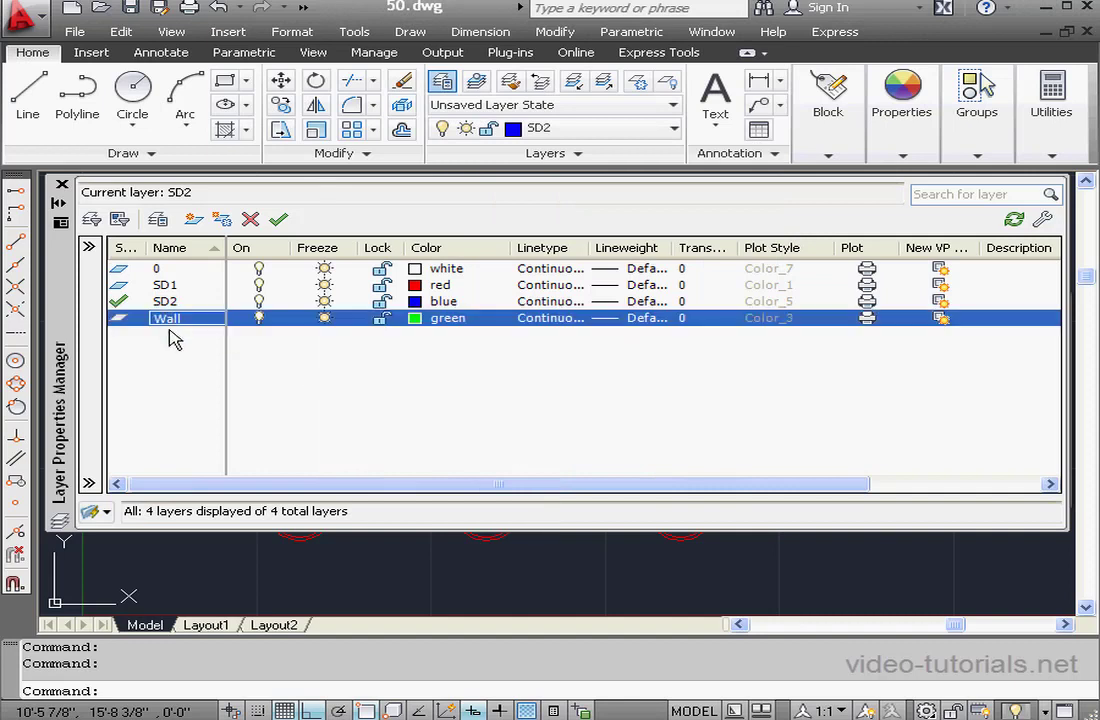
left_click(280, 222)
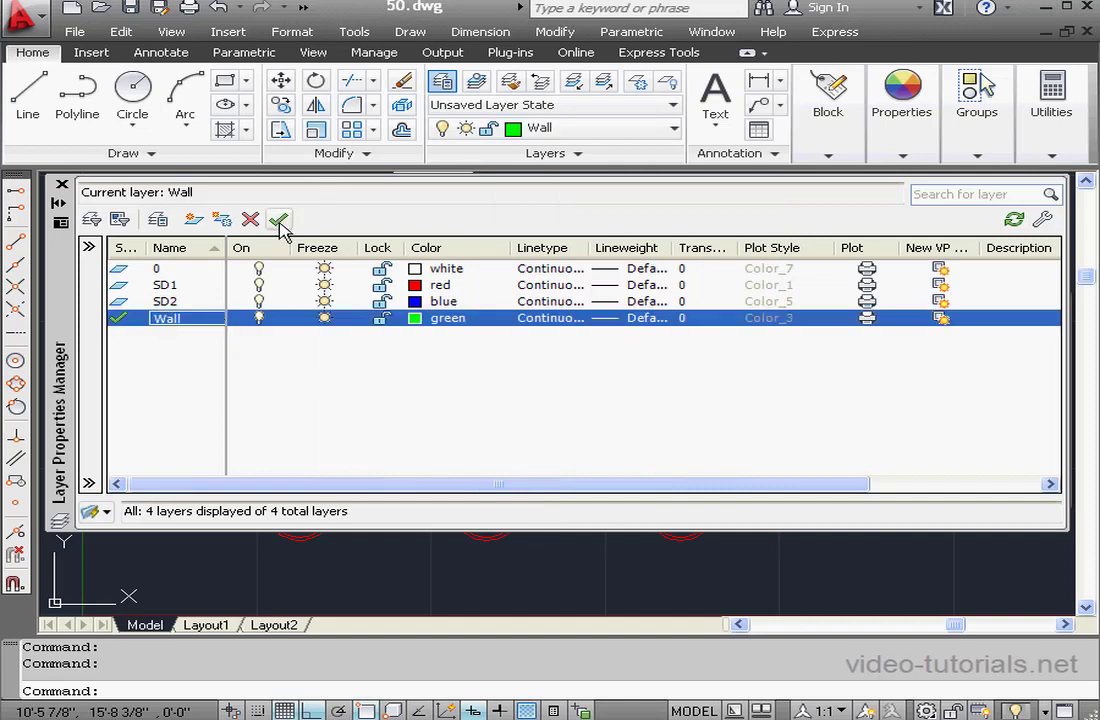
left_click(62, 186)
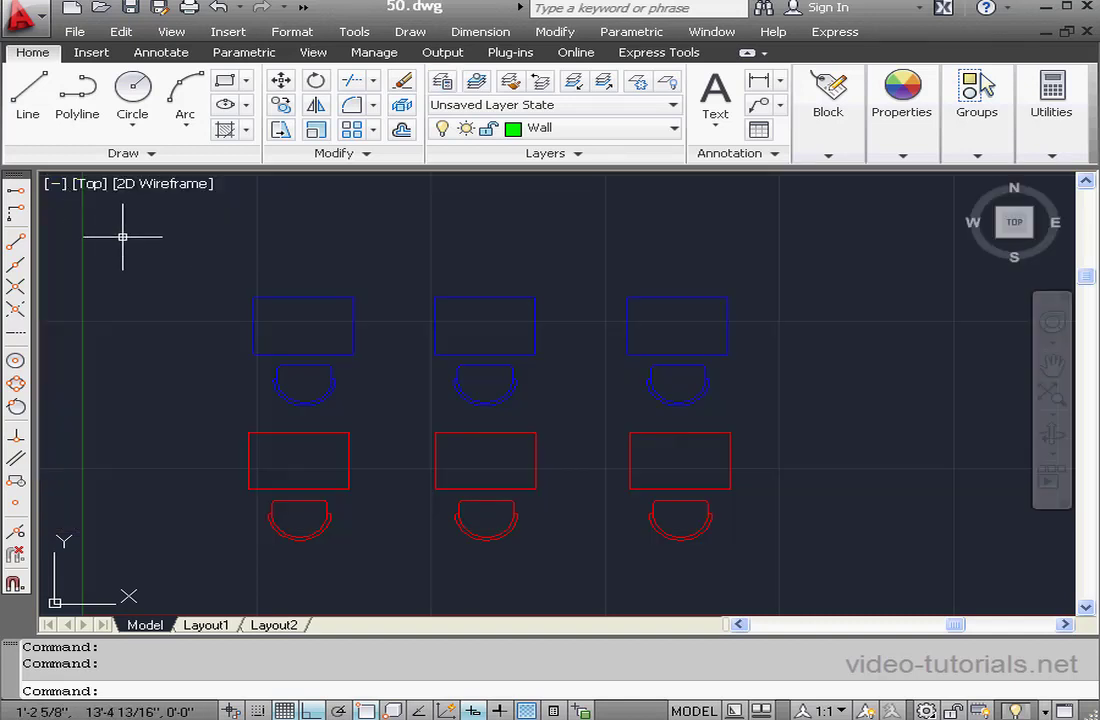
Draw two connected wall lines, one vertical left of the desks and one horizontal below the red row
left_click(24, 97)
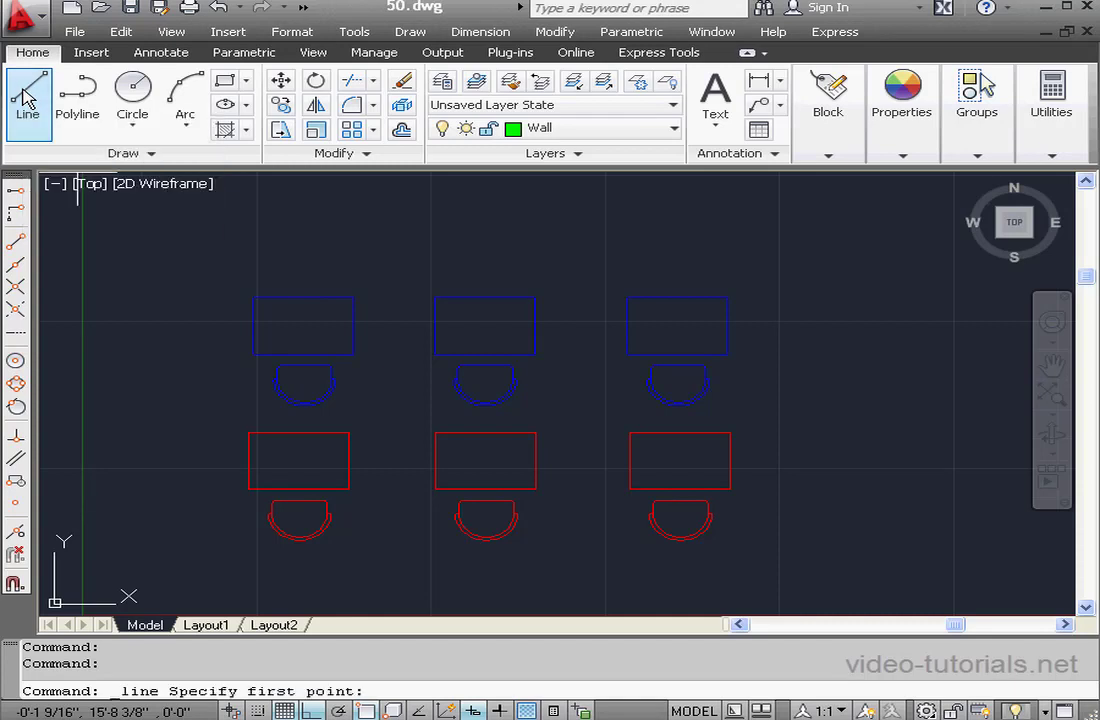
left_click(221, 250)
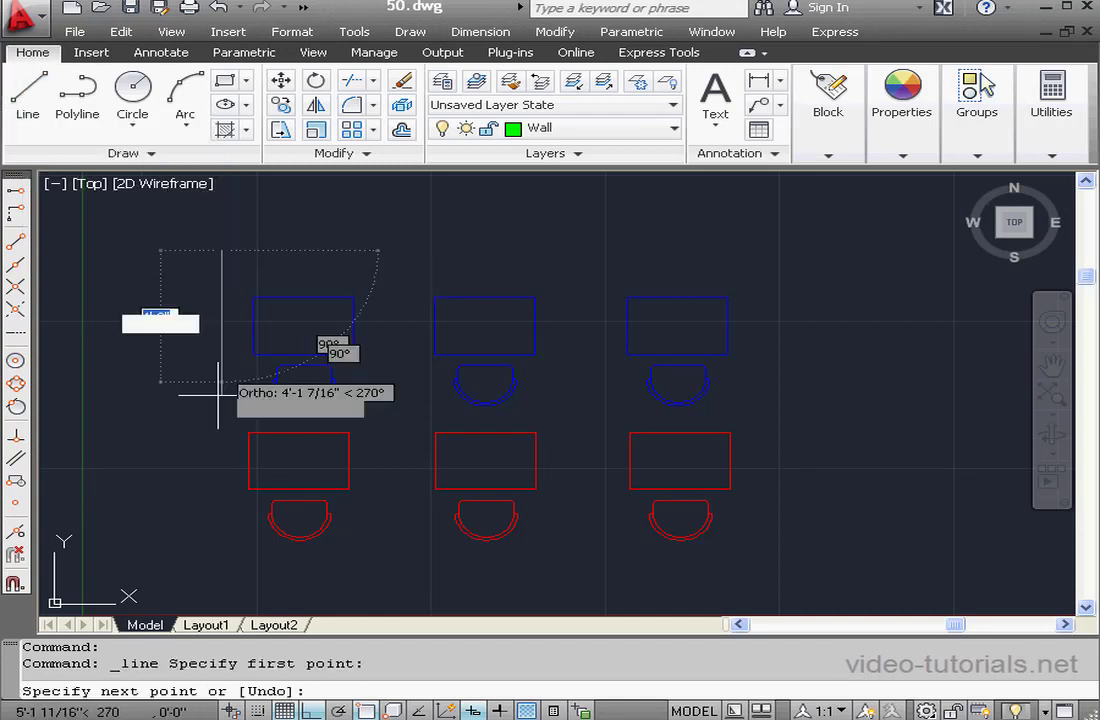
left_click(221, 573)
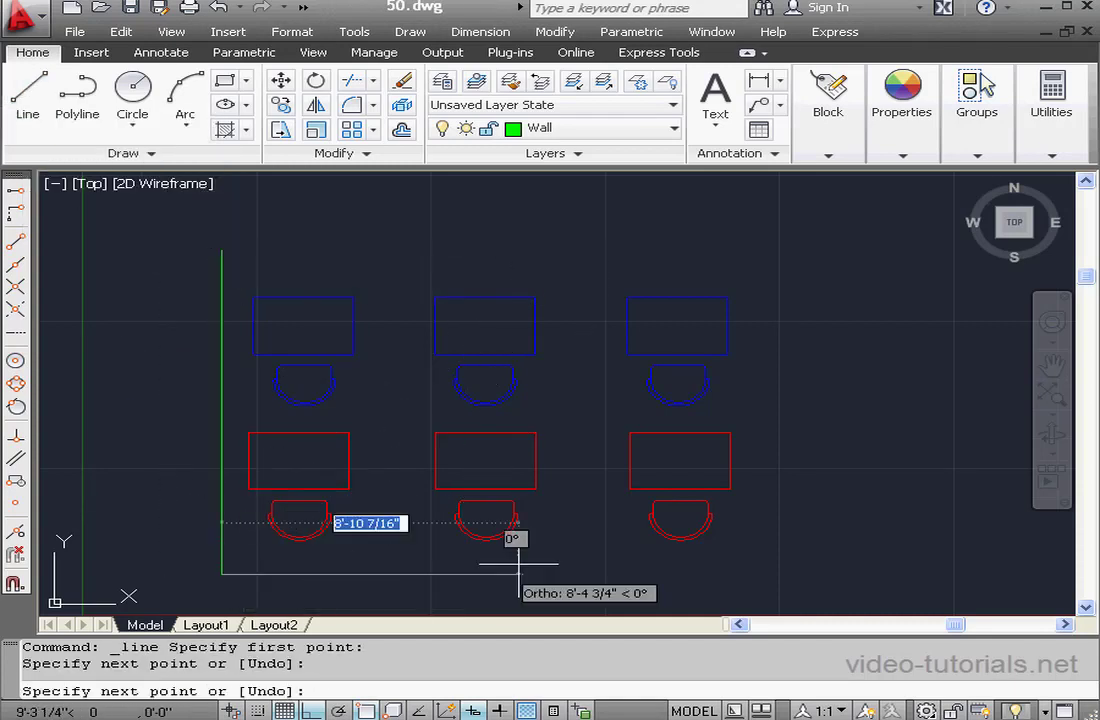
left_click(852, 535)
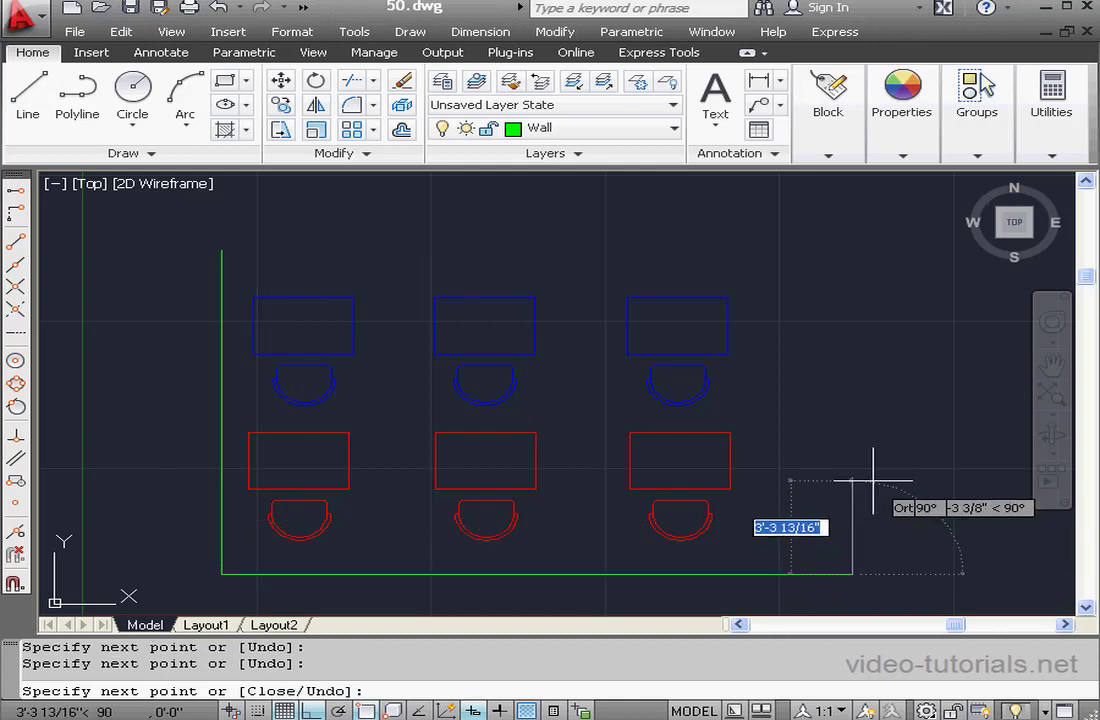
right_click(877, 478)
left_click(955, 489)
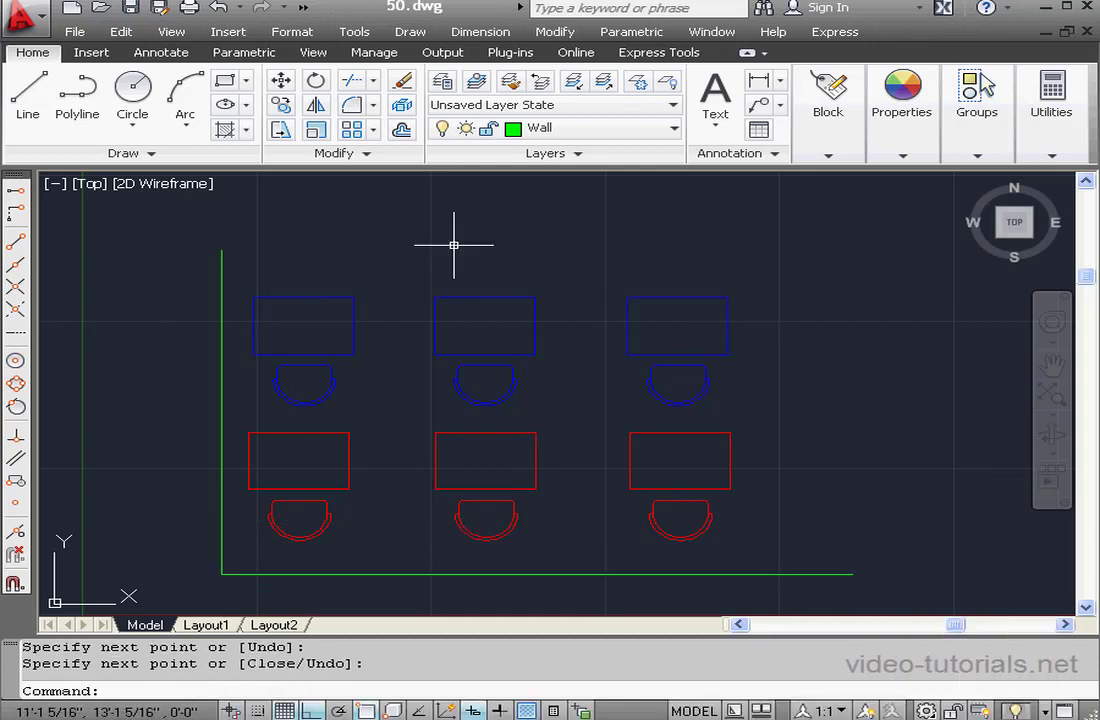
Open the School Desk block for in-place reference editing through the middle blue desk, automatically selecting all nested objects
left_click(92, 53)
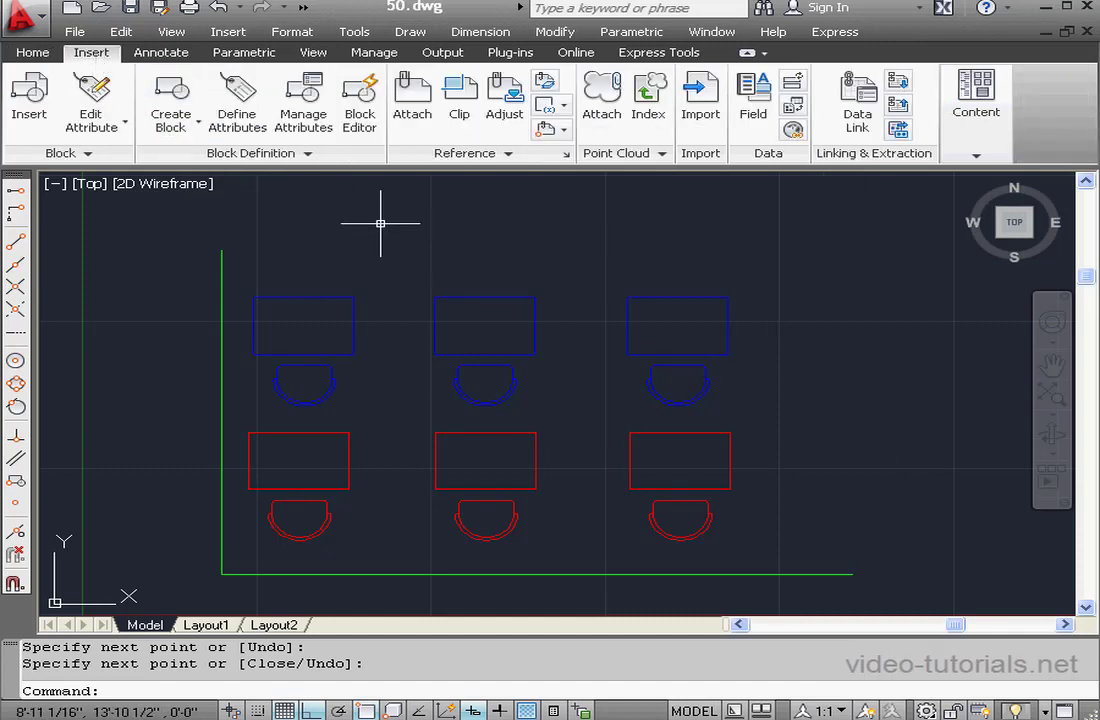
key("Escape")
key("Escape")
left_click(510, 158)
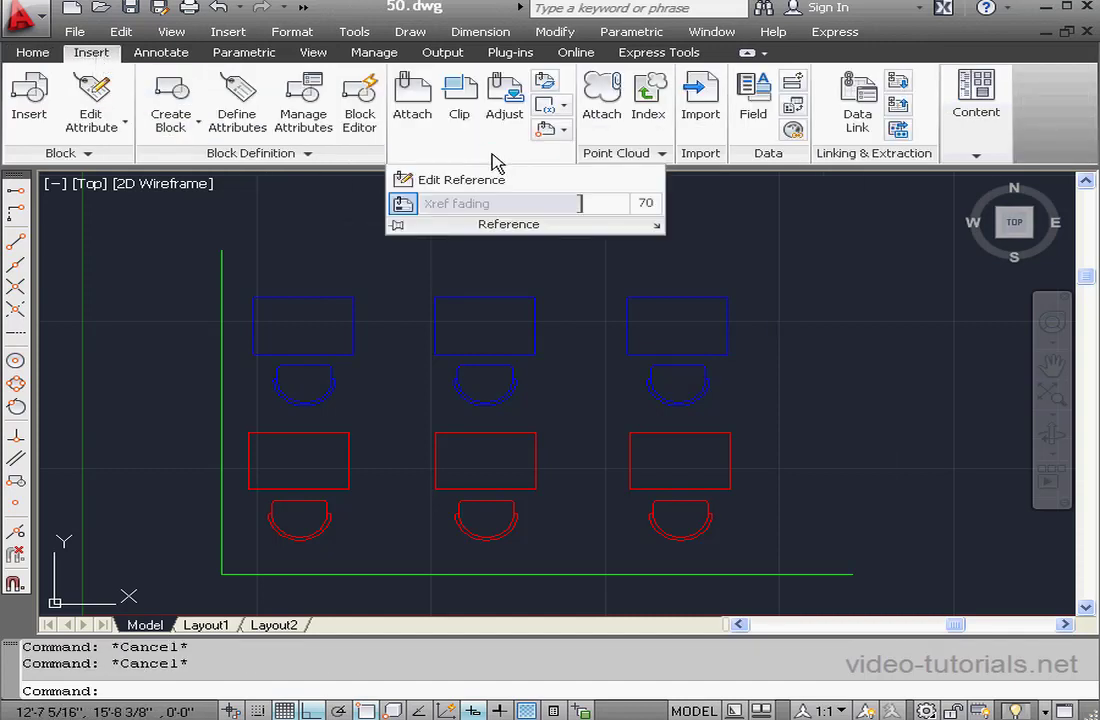
left_click(446, 182)
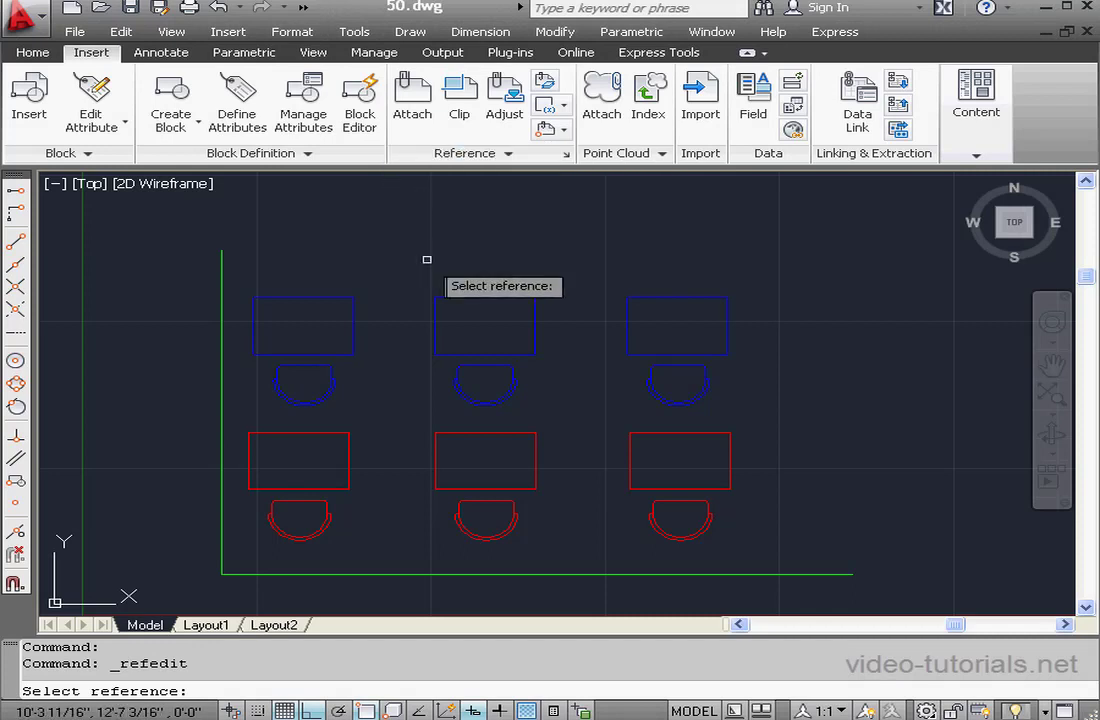
left_click(474, 299)
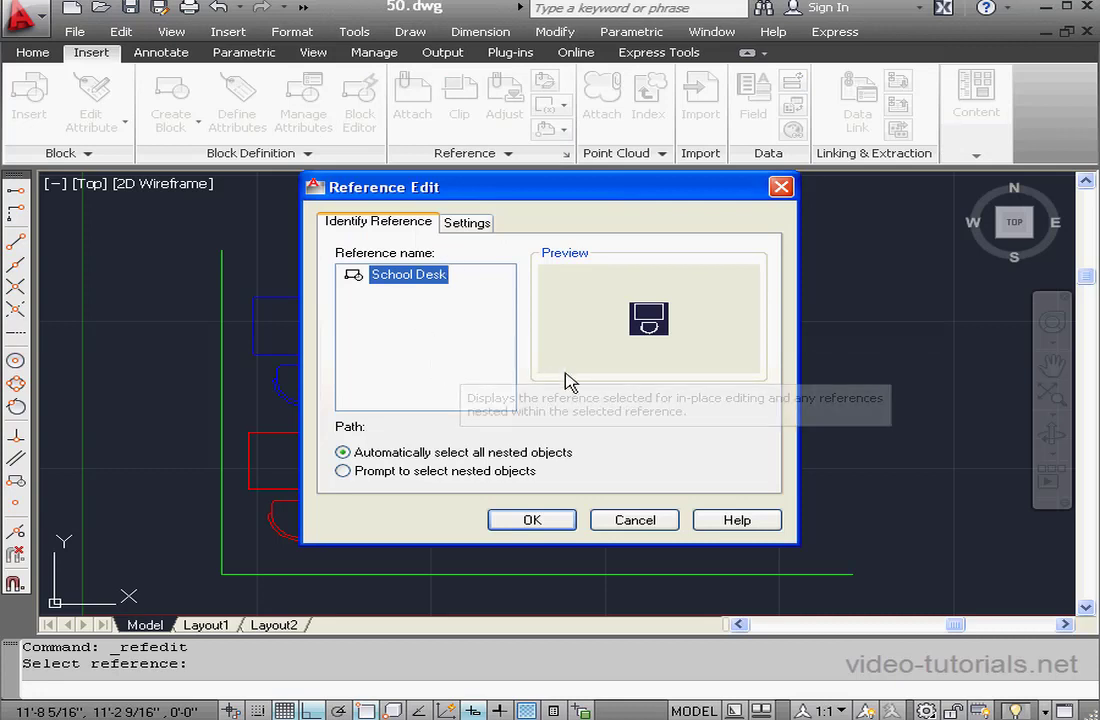
left_click(556, 522)
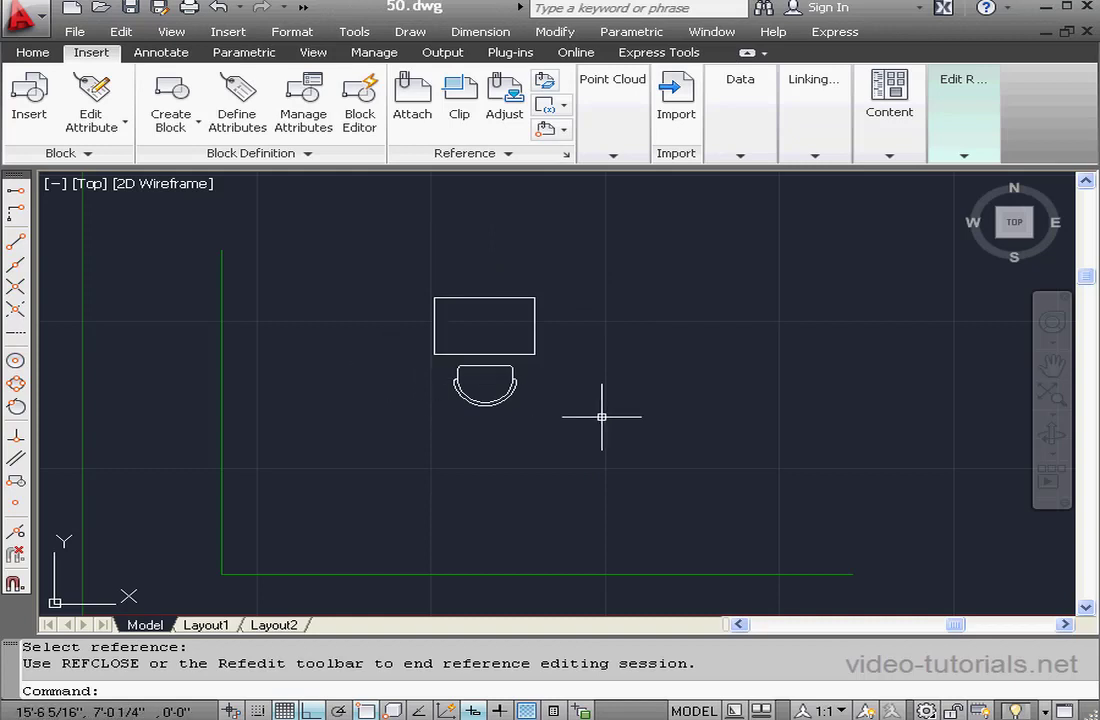
Delete the chair's seat outline below the desk, keeping the curved backrest
scroll(498, 383, "up", 3)
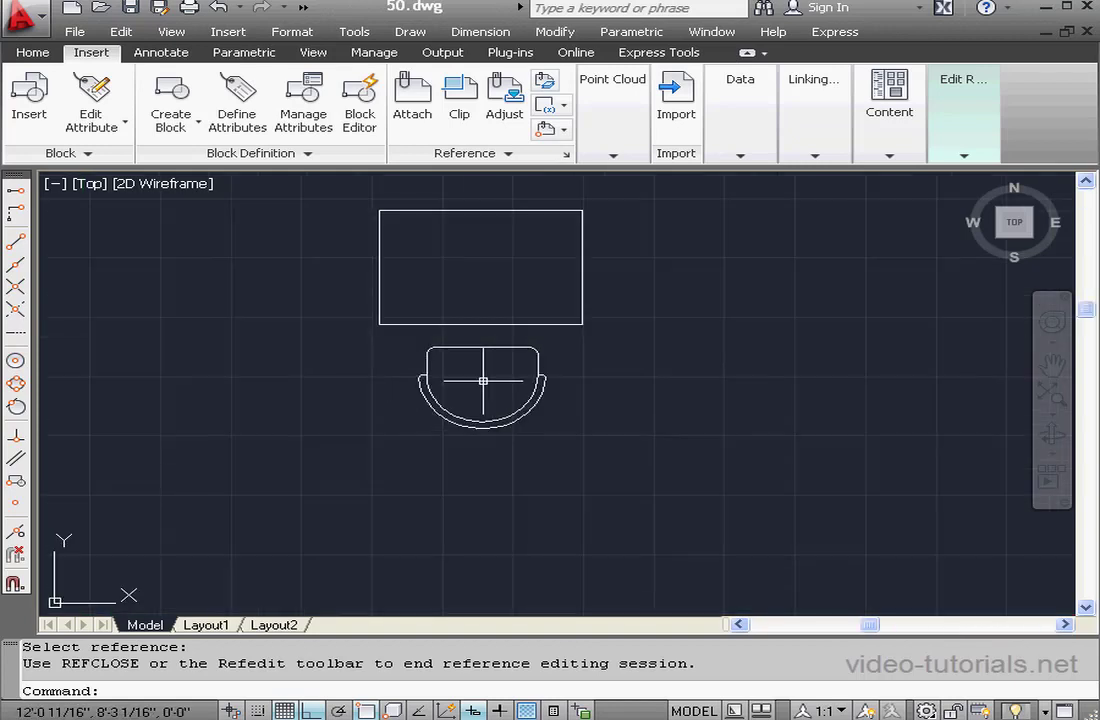
middle_click_drag(498, 383, 535, 402)
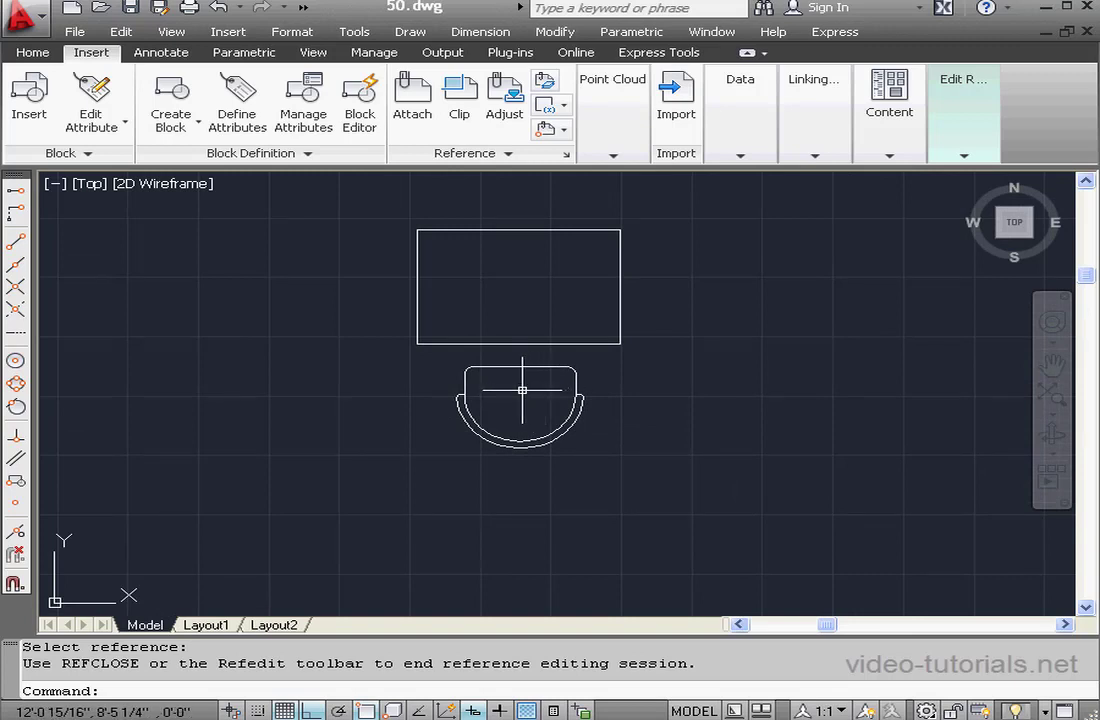
left_click(632, 361)
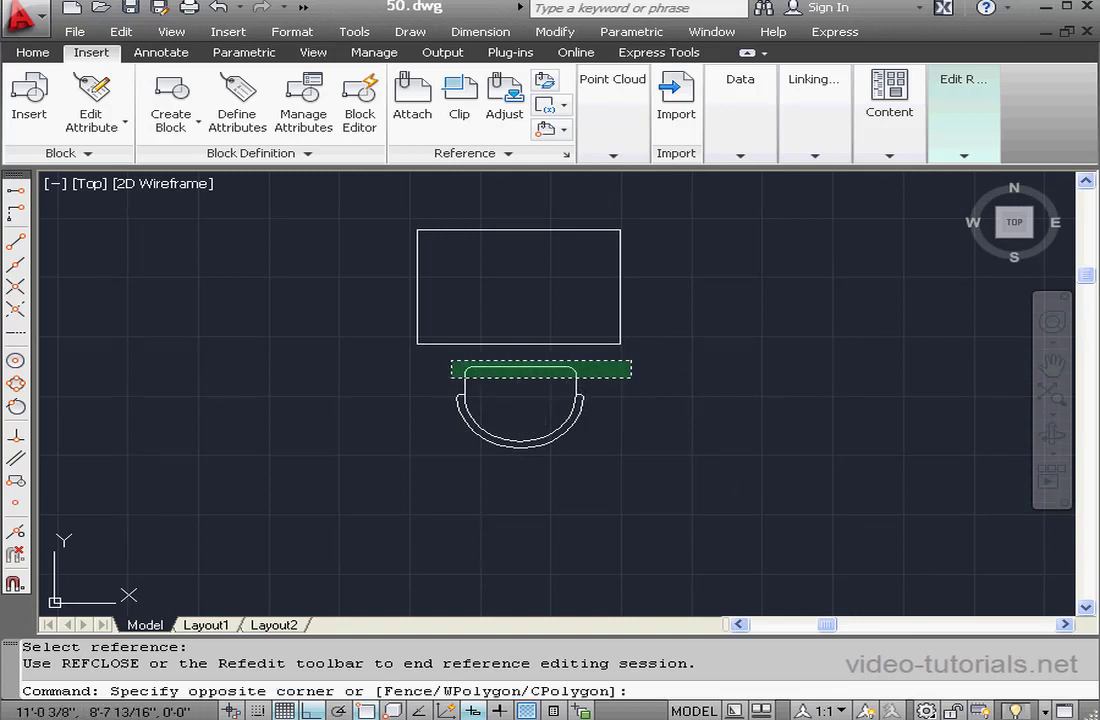
left_click(403, 383)
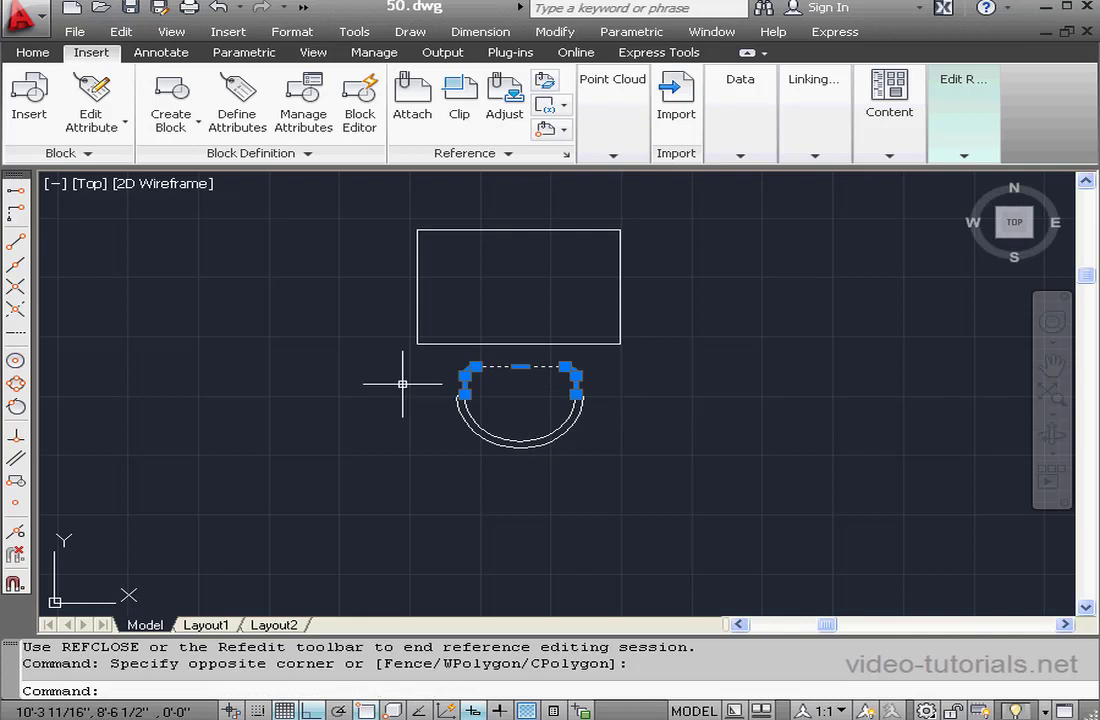
key("Delete")
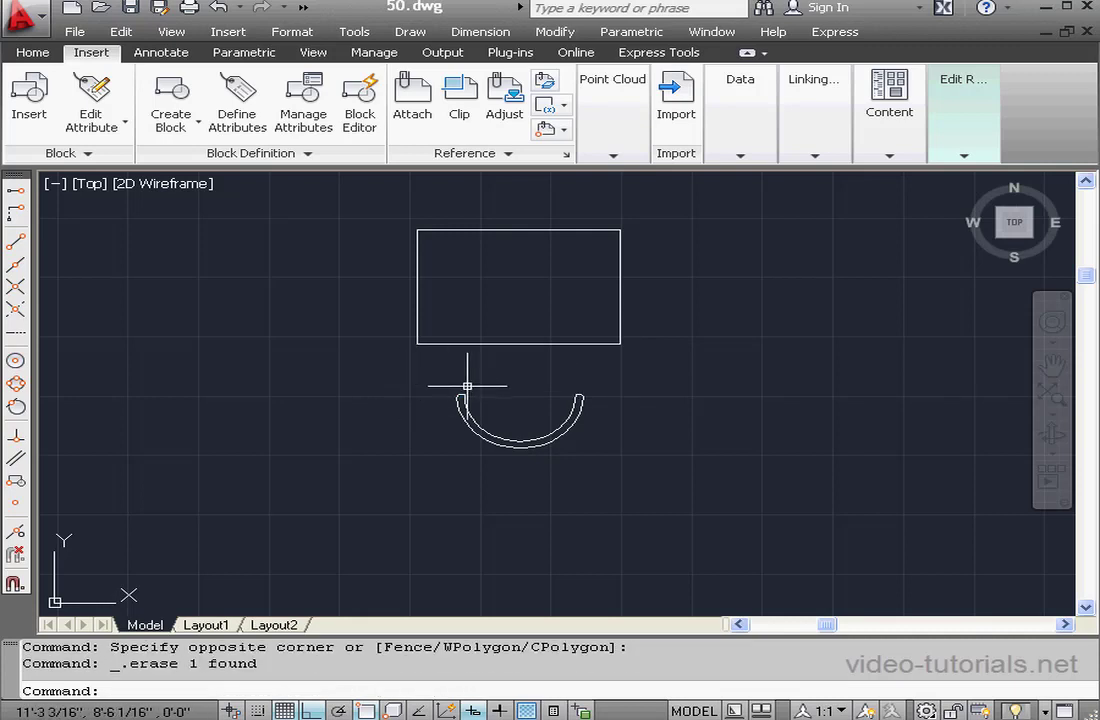
Draw a circular seat centred on the backrest arc, with its radius reaching the arc's inner right end
left_click(36, 52)
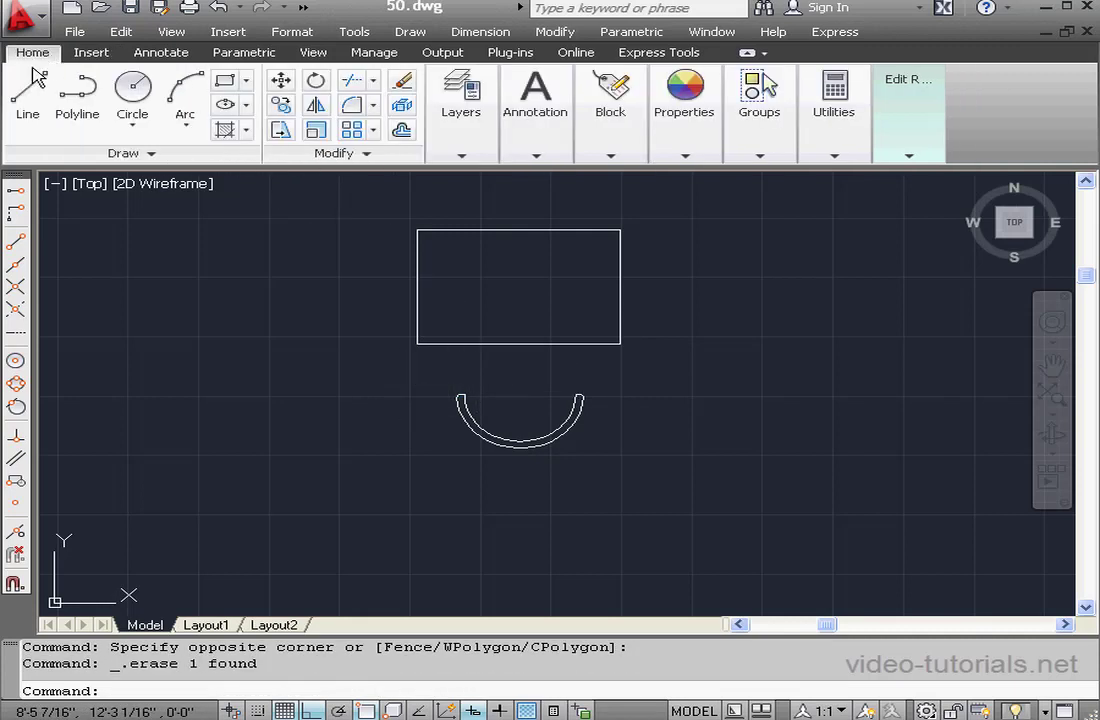
left_click(134, 92)
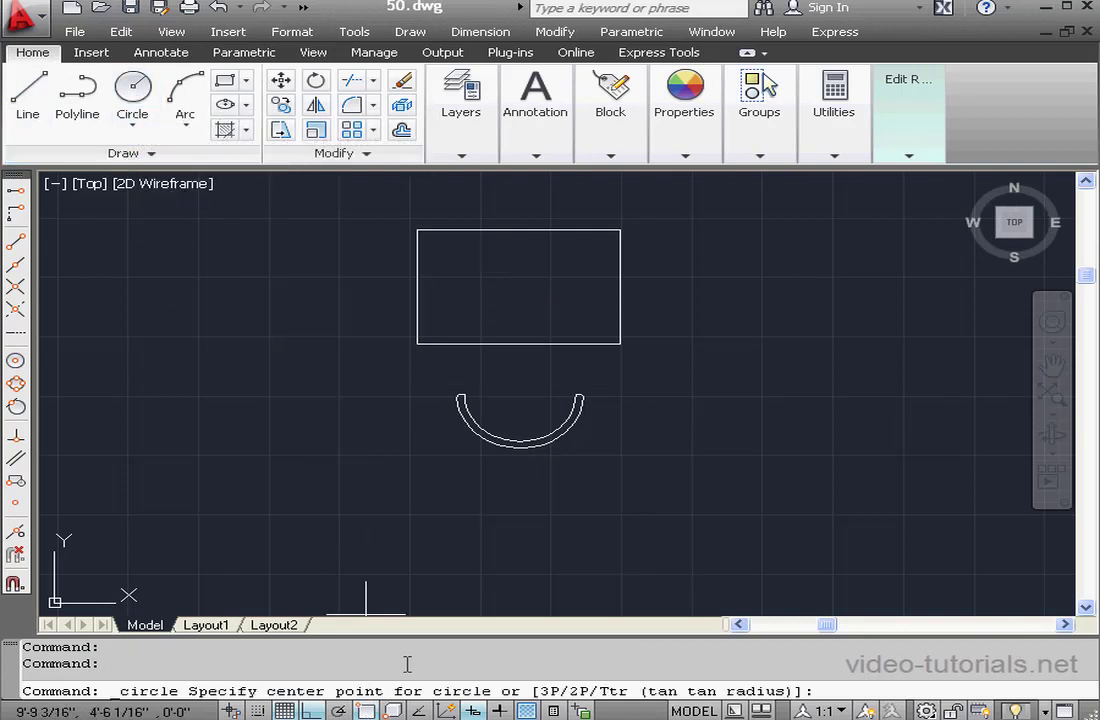
left_click(520, 395)
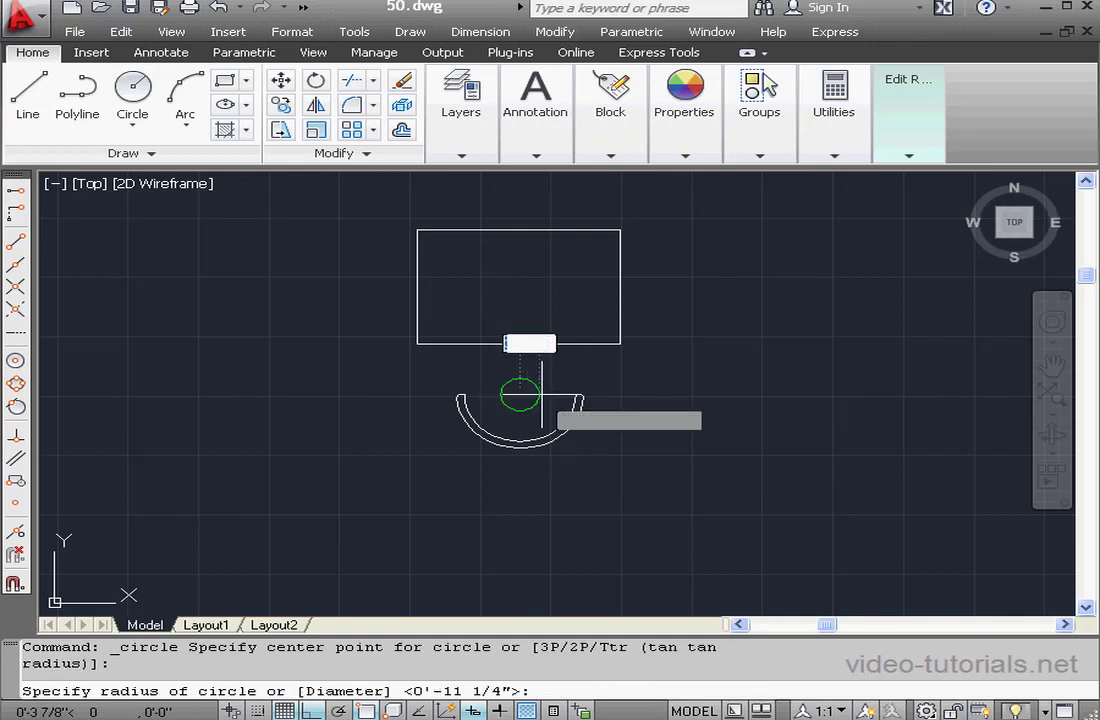
left_click(577, 395)
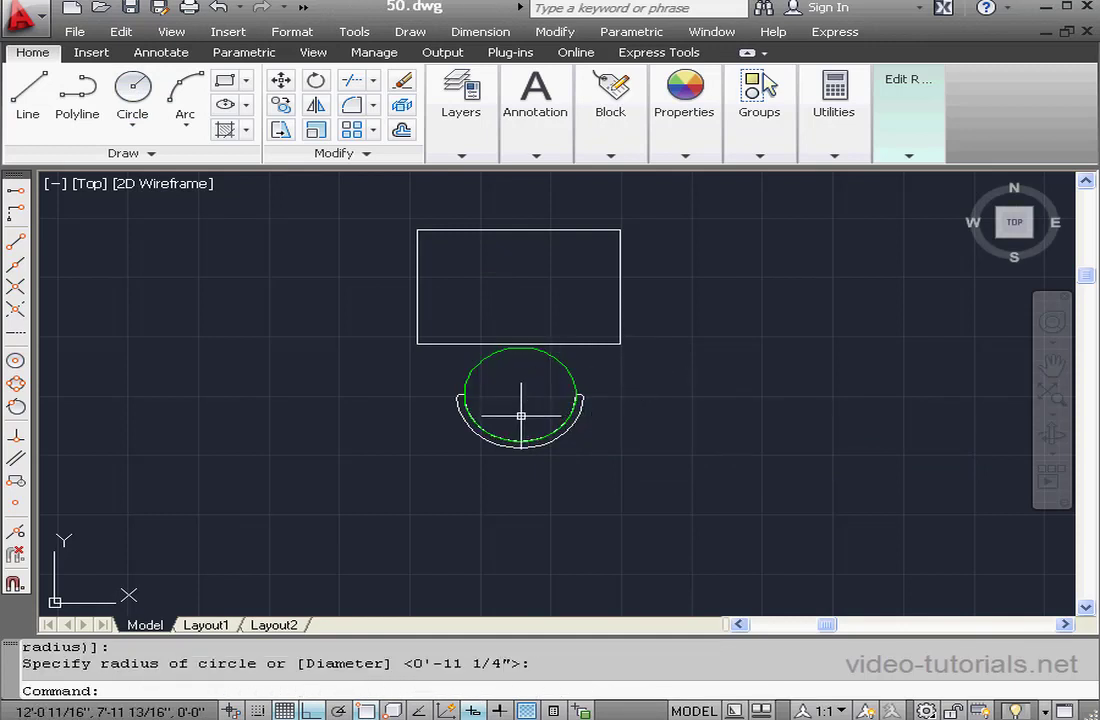
Move the new circular seat from the Wall layer to layer 0
left_click(565, 367)
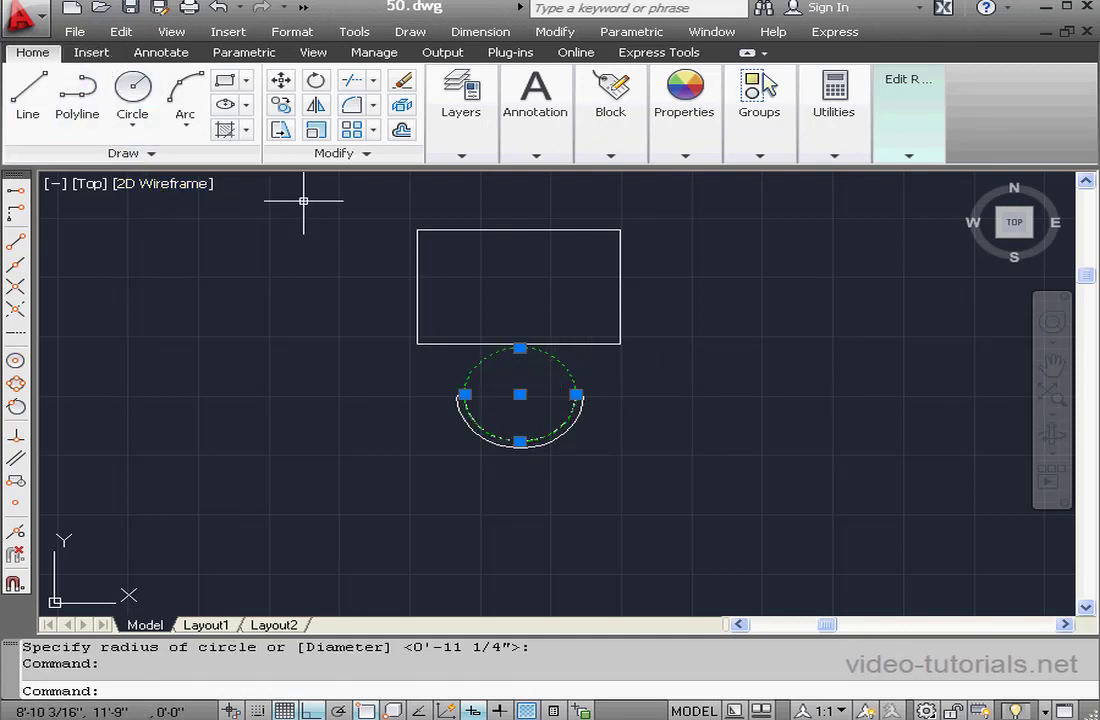
left_click(462, 157)
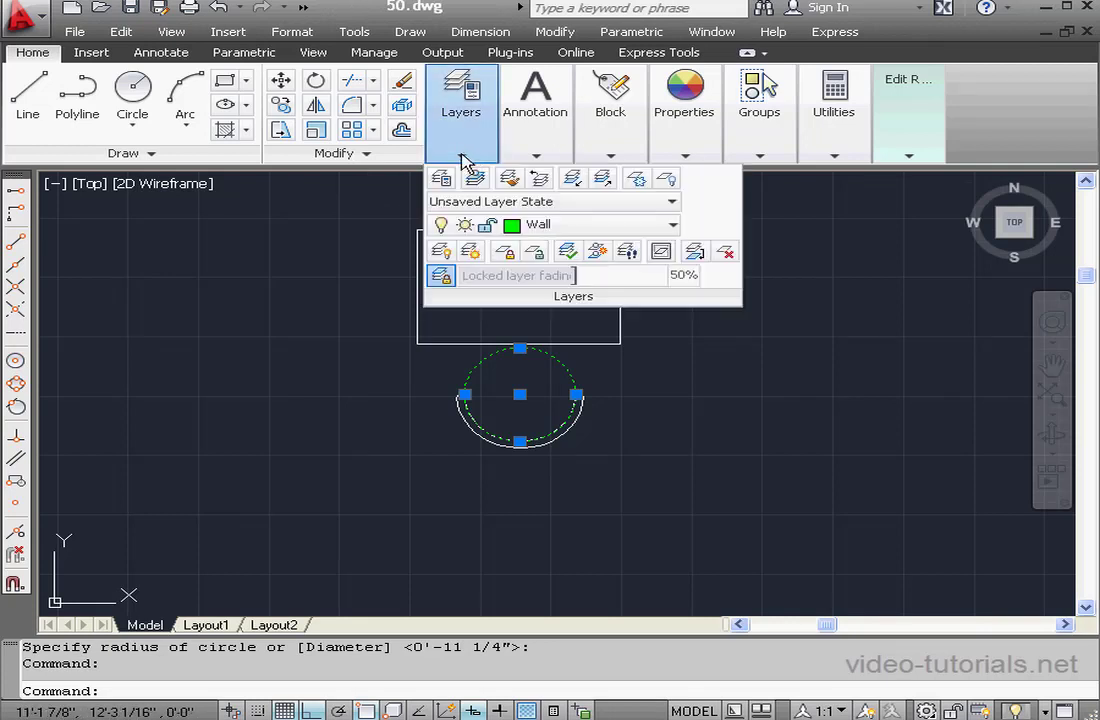
left_click(676, 225)
scroll(629, 248, "up", 1)
left_click(620, 250)
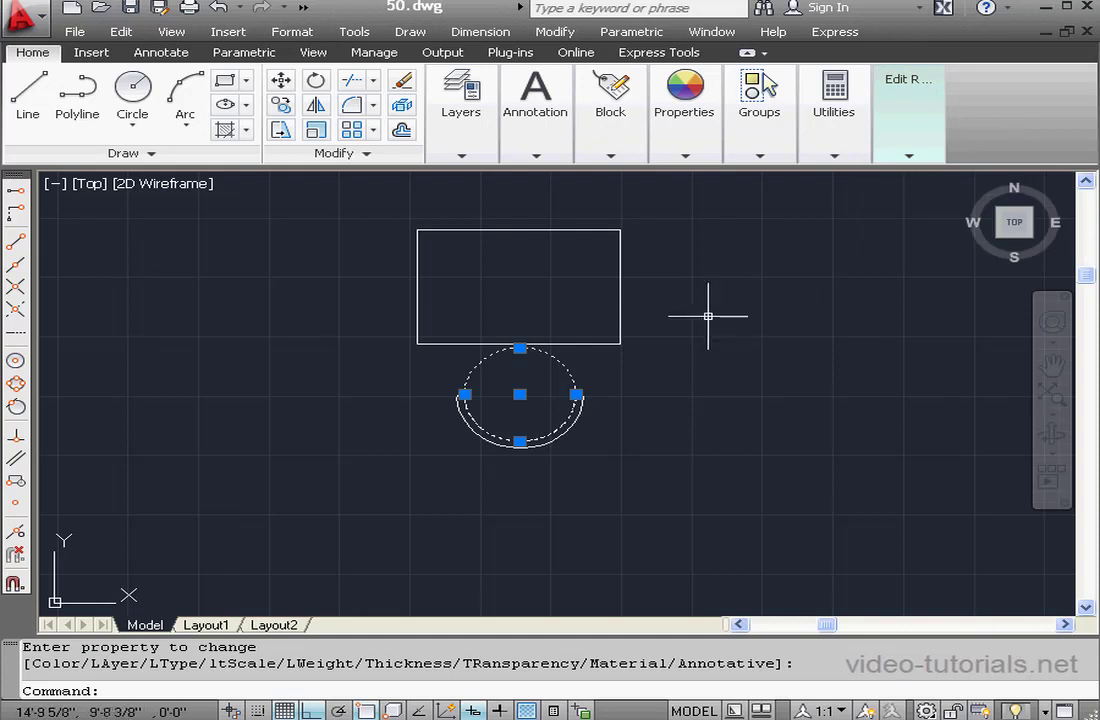
Shift the circular seat together with its curved backrest slightly downward, away from the desk's lower edge
left_click(632, 372)
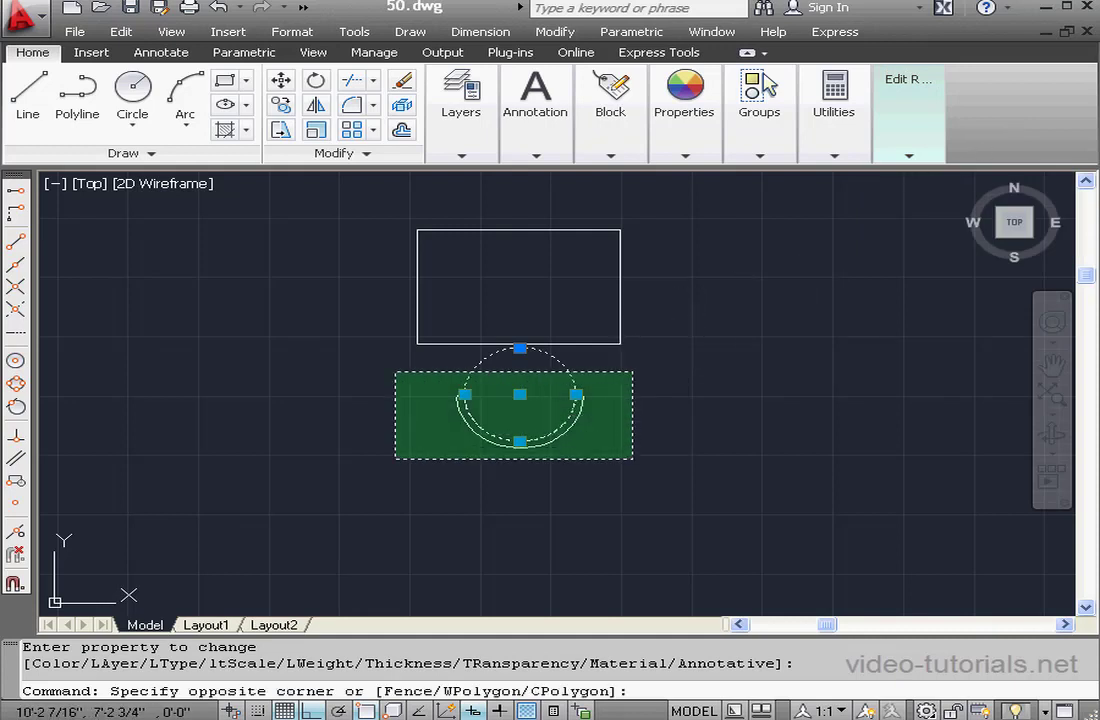
left_click(384, 466)
key("Escape")
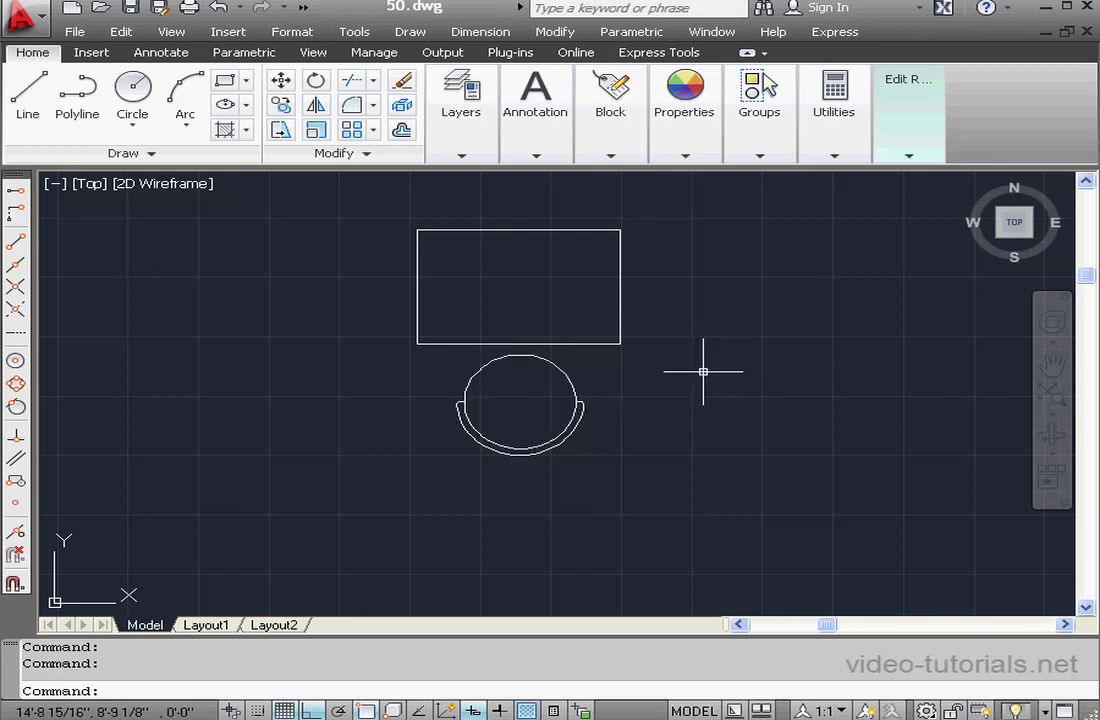
Save the reference edits back to the School Desk block and close in-place editing
left_click(908, 160)
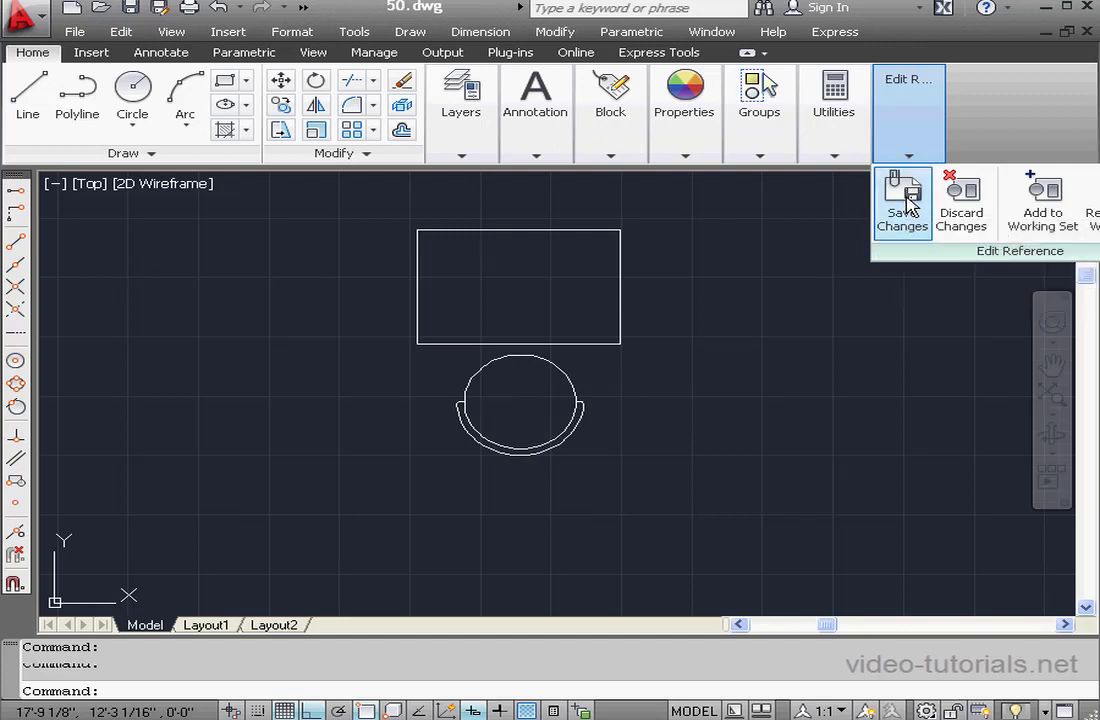
left_click(908, 200)
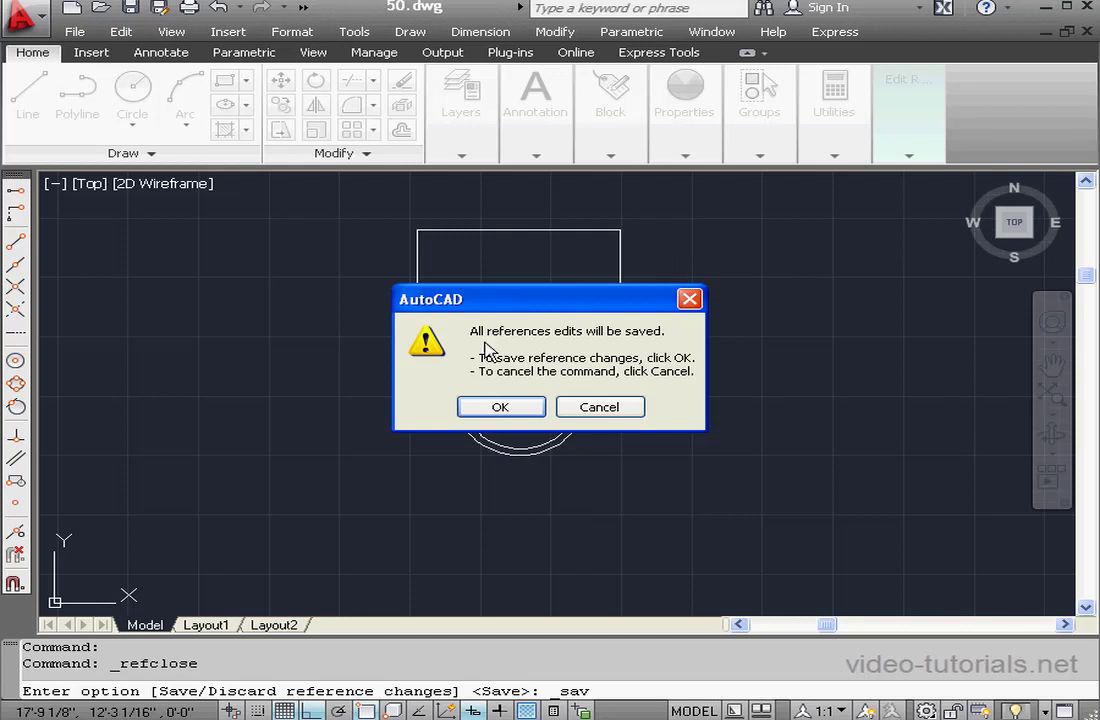
left_click(501, 407)
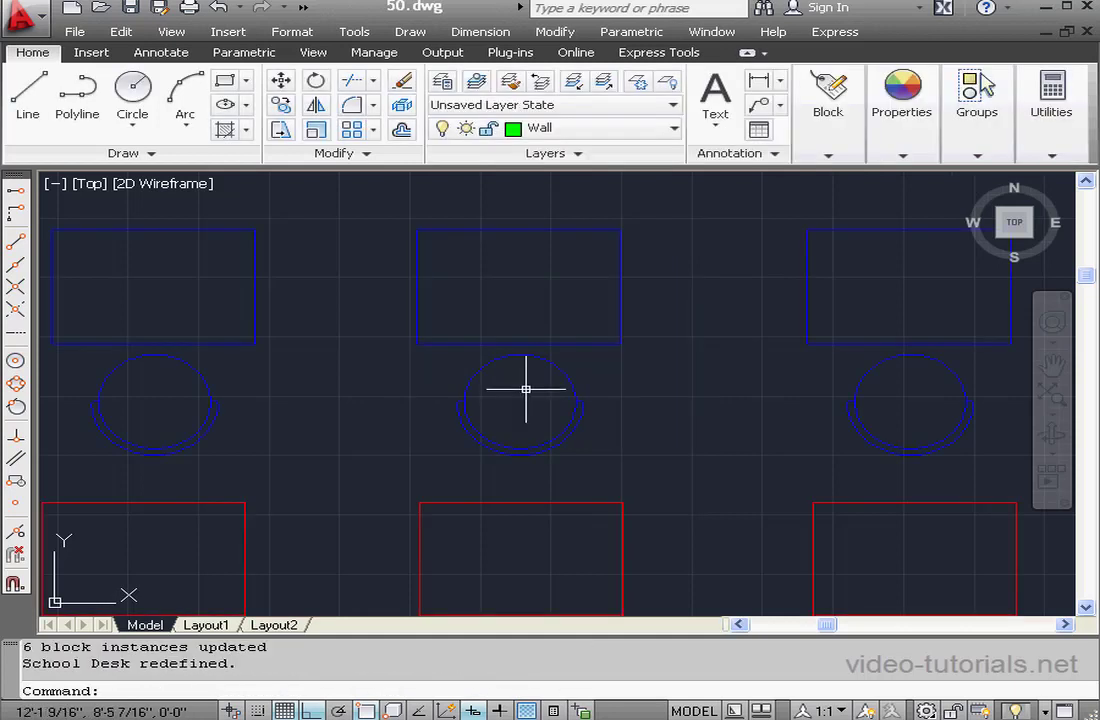
scroll(616, 407, "down", 4)
middle_click_drag(592, 440, 565, 366)
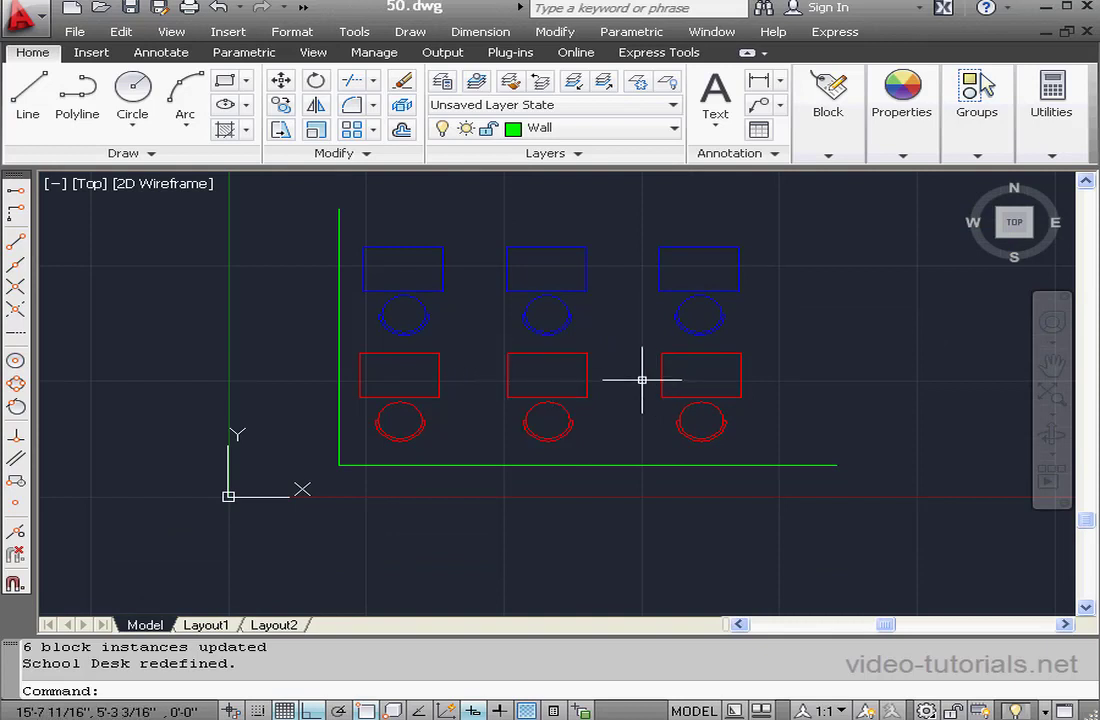
scroll(628, 375, "up", 2)
middle_click_drag(624, 371, 596, 434)
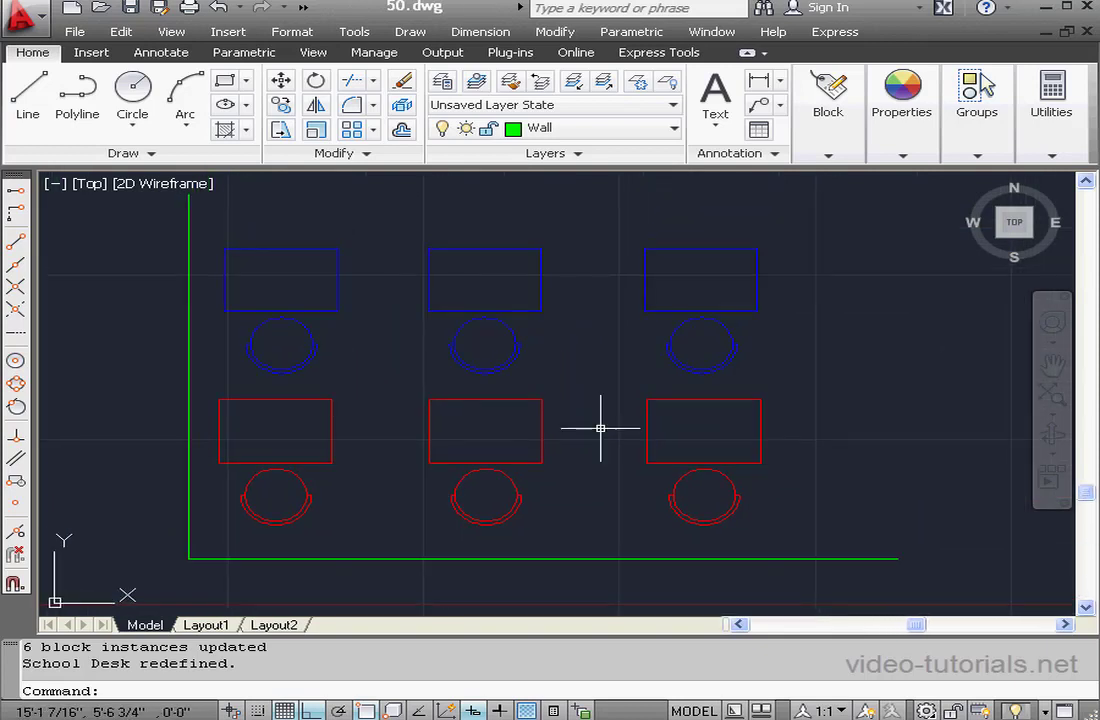